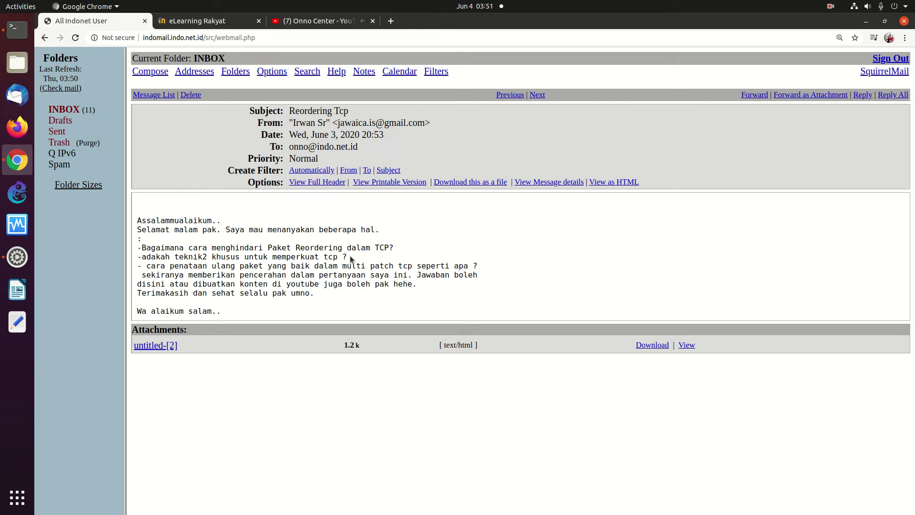
Highlight the e-mail's question about avoiding packet reordering in TCP, including the phrase "Paket Reordering"
{"action": "left_click_drag", "start_coordinate": [216, 249], "coordinate": [395, 250]}
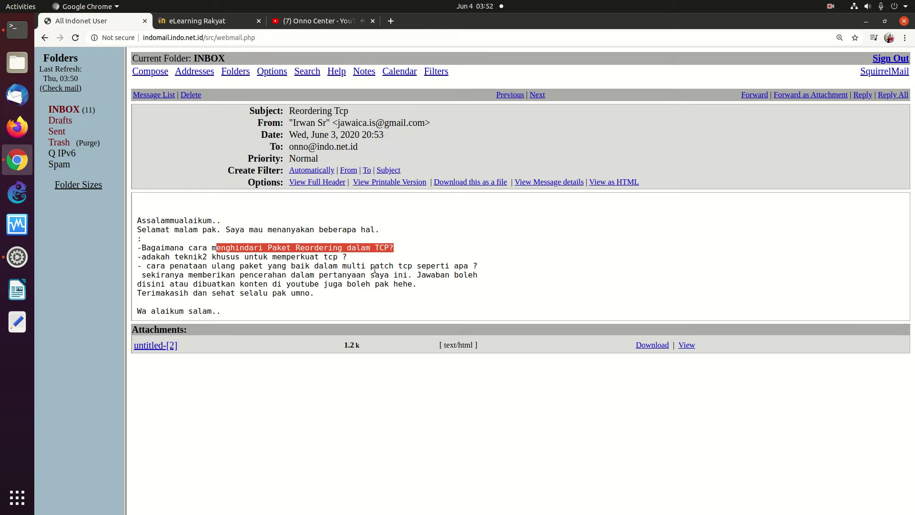
{"action": "left_click_drag", "start_coordinate": [276, 247], "coordinate": [338, 248]}
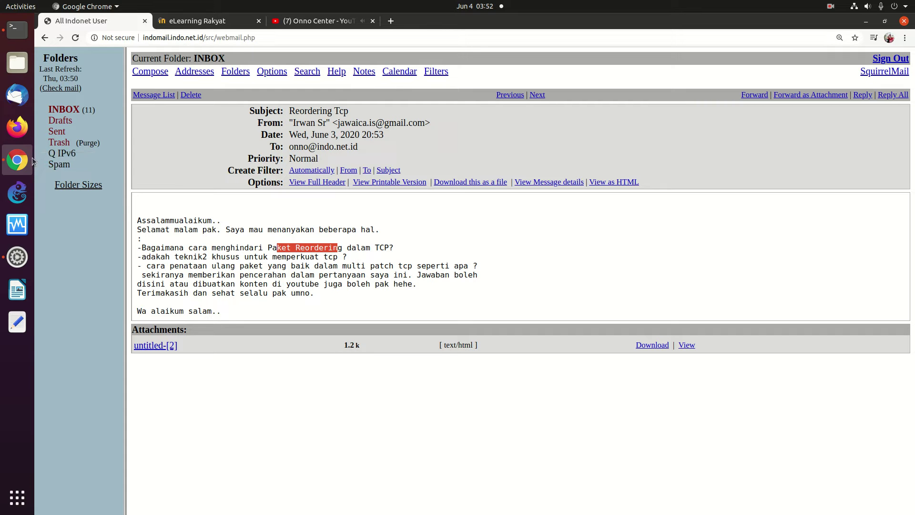
Open the eLearning Rakyat site at lms.onnocenter.or.id/moodle and log in with the saved account
{"action": "left_click", "coordinate": [391, 22]}
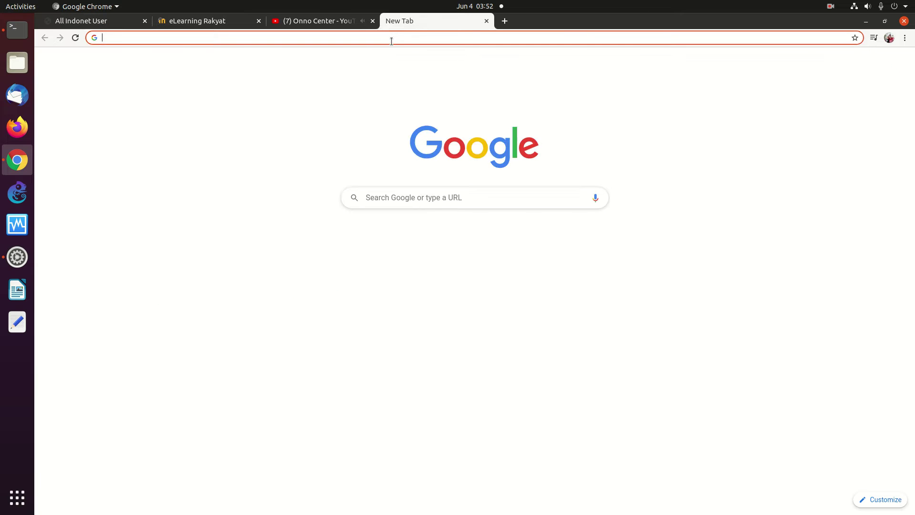
{"action": "type", "text": "lms."}
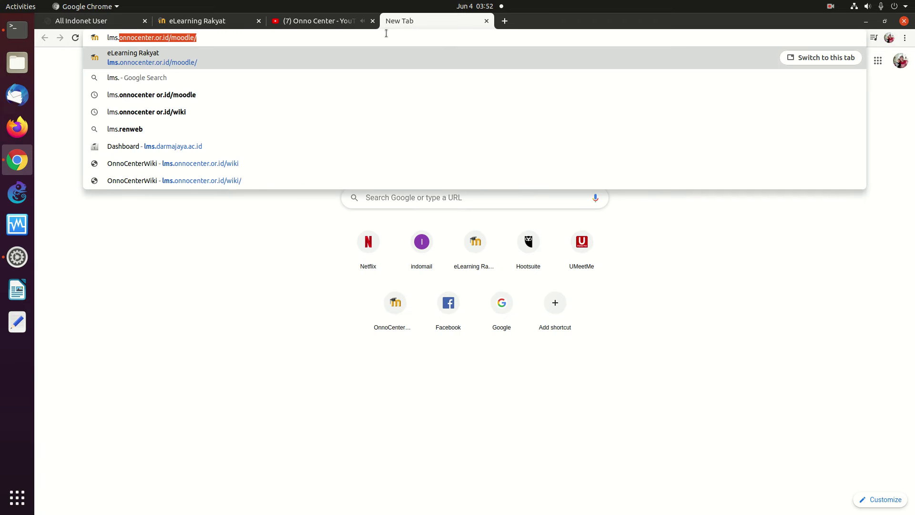
{"action": "key", "text": "Return"}
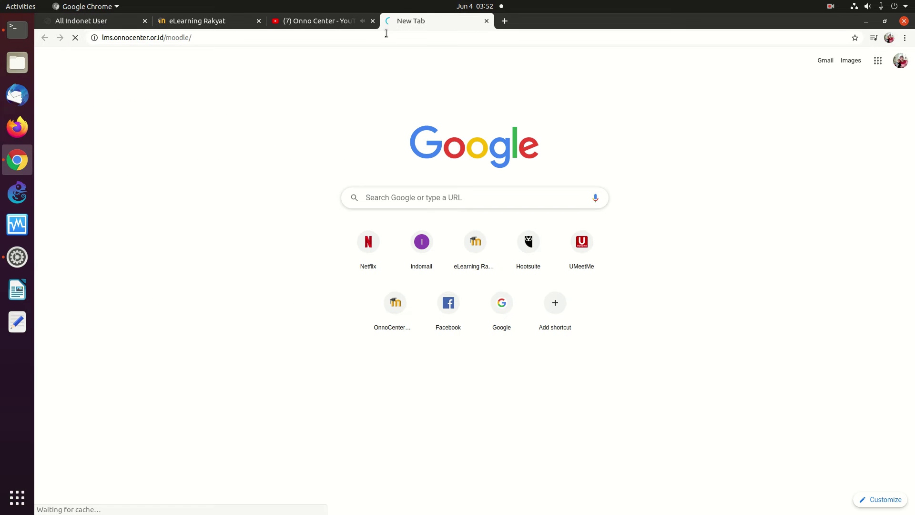
{"action": "left_click", "coordinate": [243, 20]}
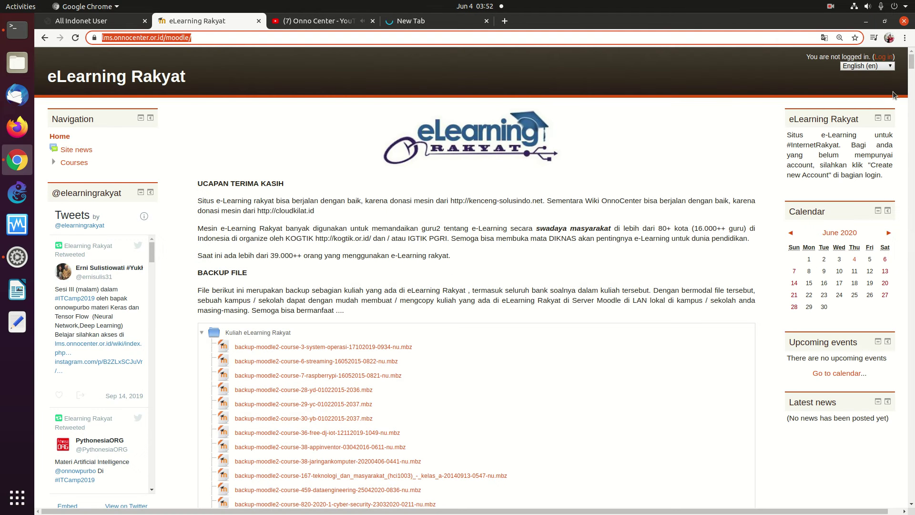
{"action": "left_click", "coordinate": [883, 56]}
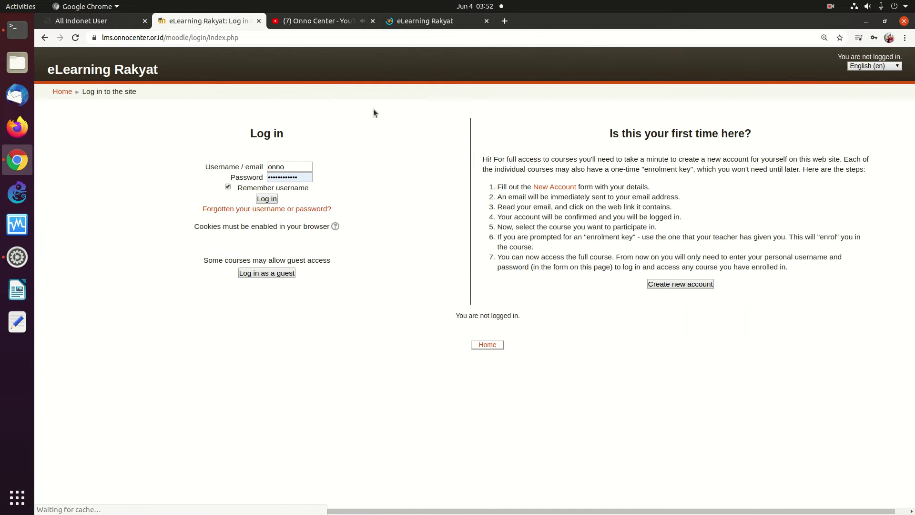
{"action": "left_click", "coordinate": [257, 198]}
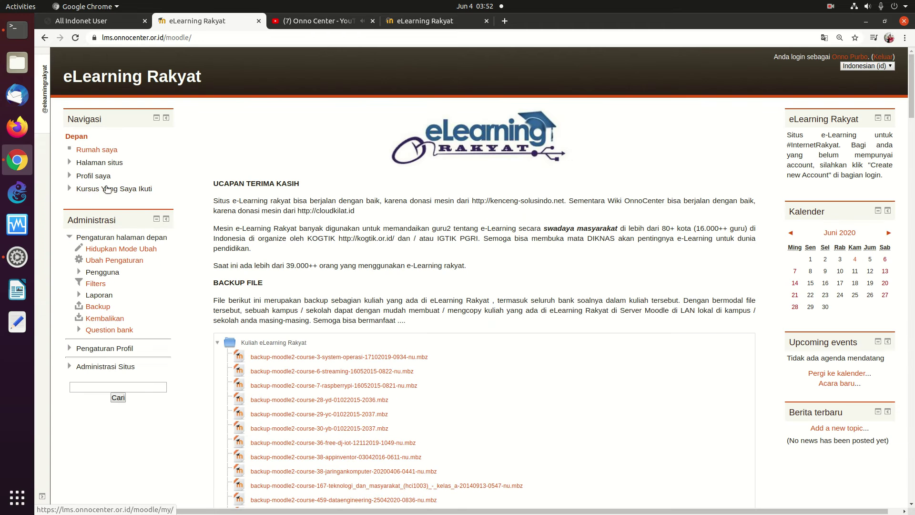
Open the JarKom (Jaringan Komputer) course from the enrolled courses and enlarge the page for readability
{"action": "left_click", "coordinate": [71, 190]}
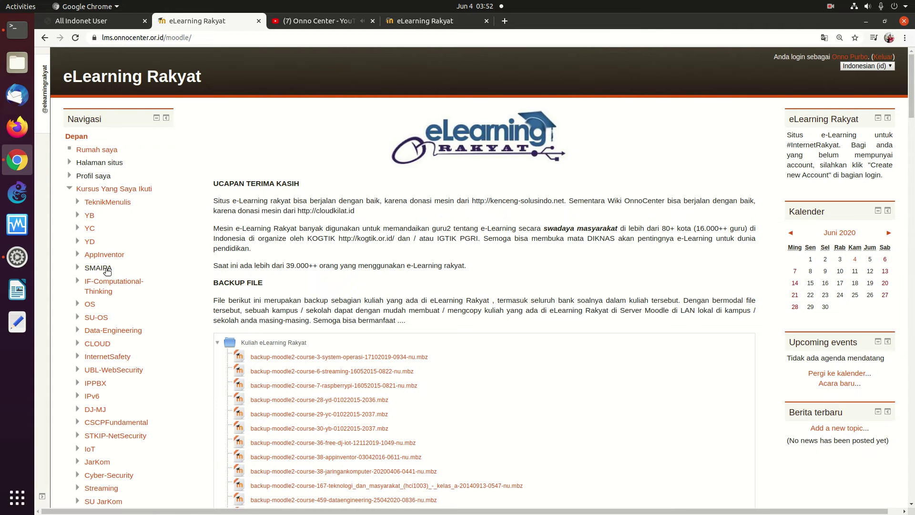
{"action": "left_click", "coordinate": [97, 462]}
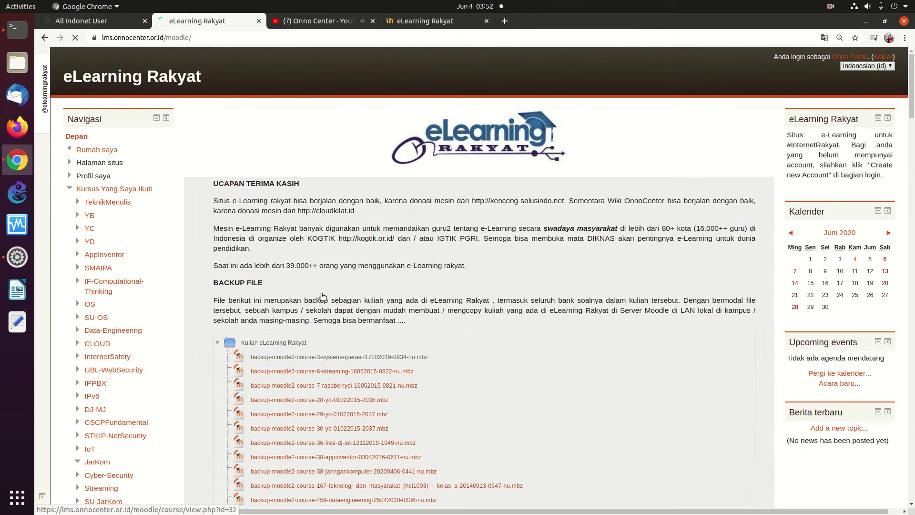
{"action": "key", "text": "ctrl+plus"}
{"action": "key", "text": "ctrl+plus"}
{"action": "key", "text": "ctrl+plus"}
{"action": "key", "text": "ctrl+plus"}
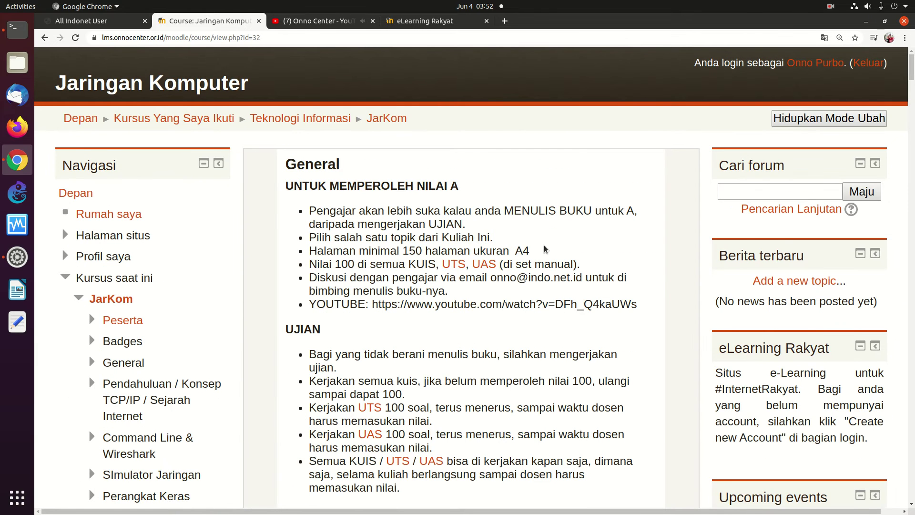
Open the Konsep Dasar TCP/IP resource in the course's introduction section and follow its link to the wiki page
{"action": "scroll", "coordinate": [395, 270], "scroll_direction": "down", "scroll_amount": 5}
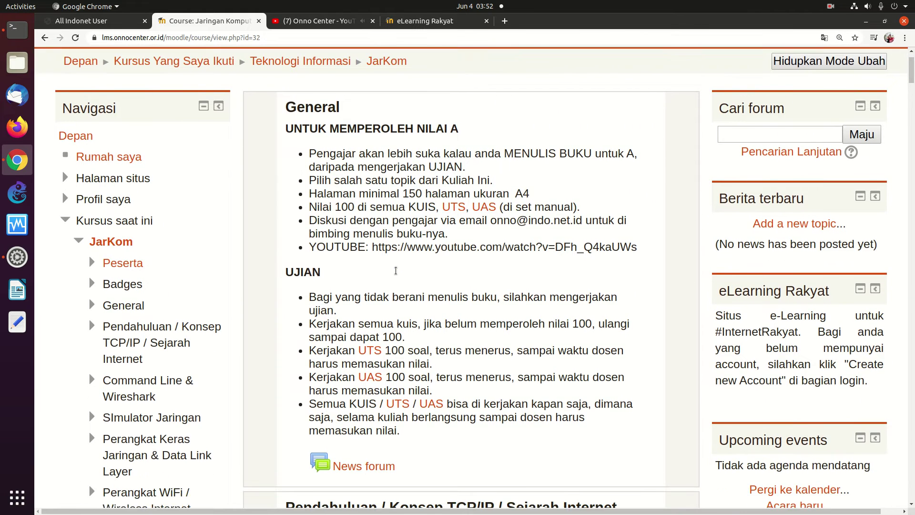
{"action": "scroll", "coordinate": [396, 270], "scroll_direction": "down", "scroll_amount": 5}
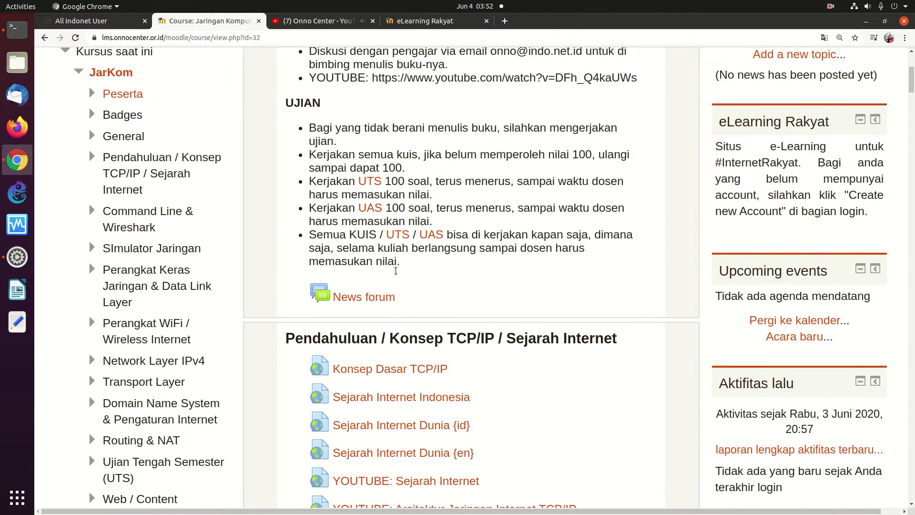
{"action": "scroll", "coordinate": [395, 270], "scroll_direction": "down", "scroll_amount": 1}
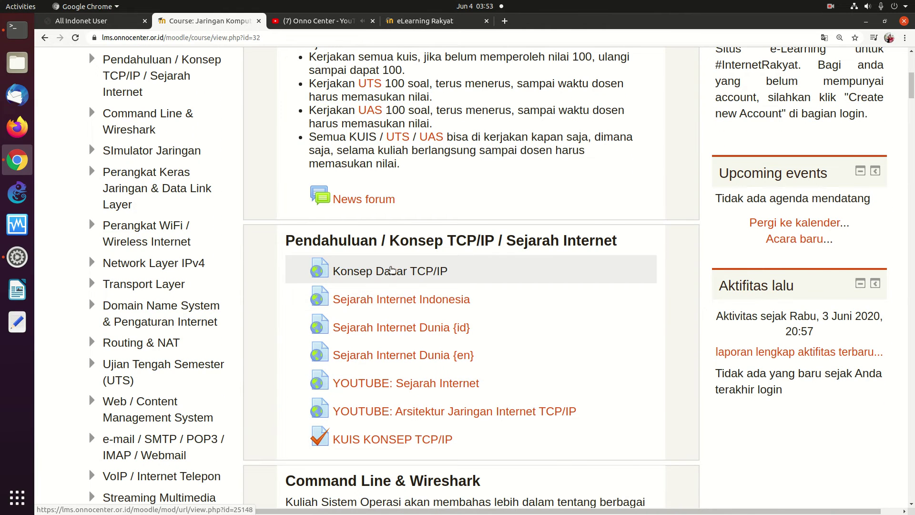
{"action": "left_click", "coordinate": [391, 271]}
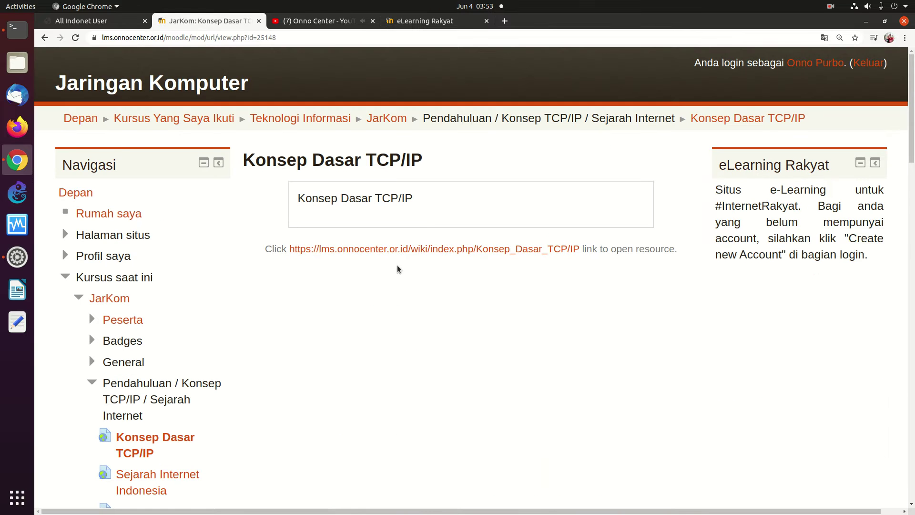
{"action": "left_click", "coordinate": [411, 251]}
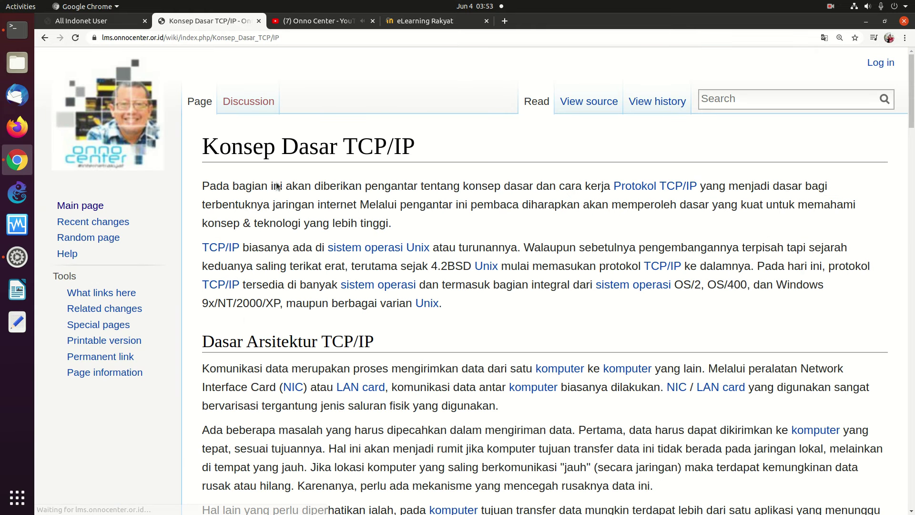
Examine the wiki article's section on the TCP/IP architecture, its list of layers and the layer diagram
{"action": "scroll", "coordinate": [342, 193], "scroll_direction": "down", "scroll_amount": 4}
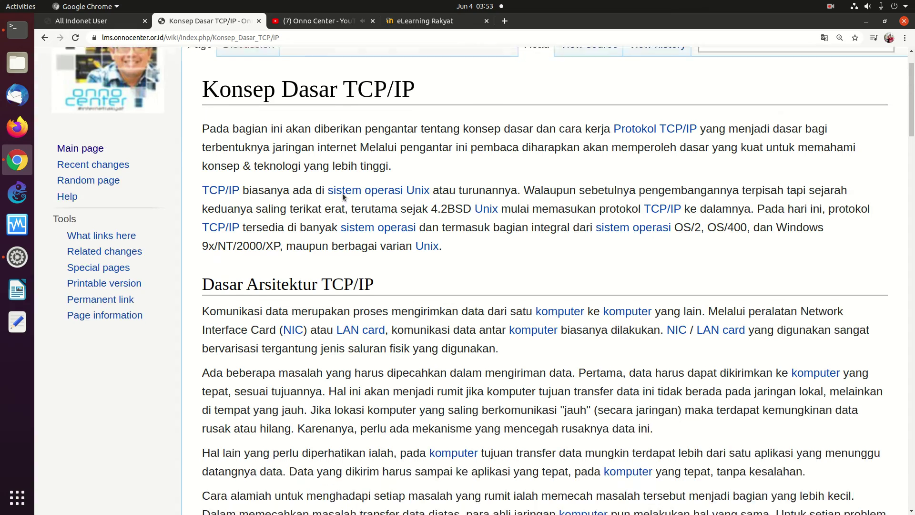
{"action": "scroll", "coordinate": [342, 193], "scroll_direction": "down", "scroll_amount": 15}
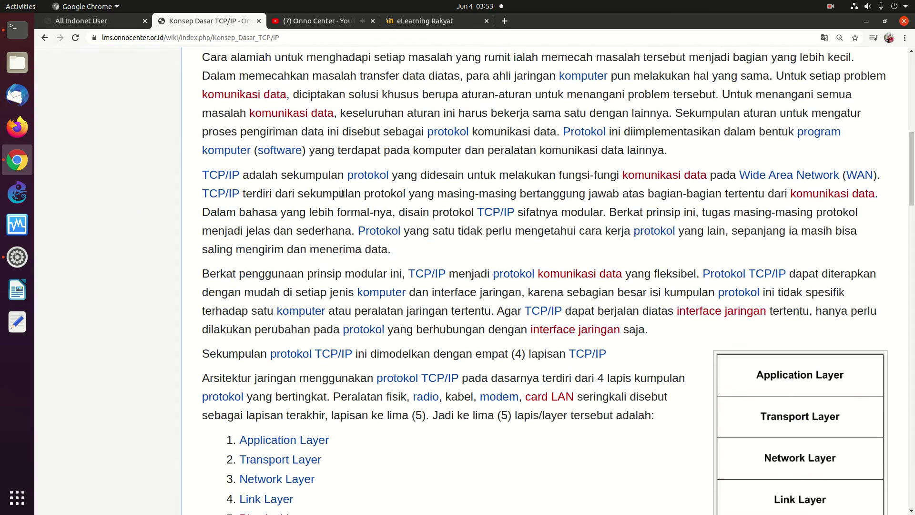
{"action": "scroll", "coordinate": [342, 193], "scroll_direction": "down", "scroll_amount": 1}
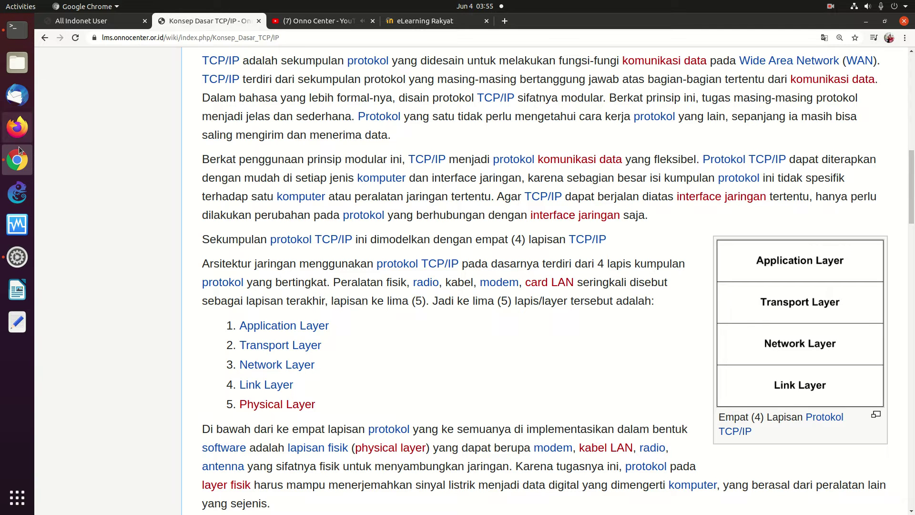
Return to the Reordering Tcp e-mail and highlight its first question again
{"action": "left_click", "coordinate": [86, 21]}
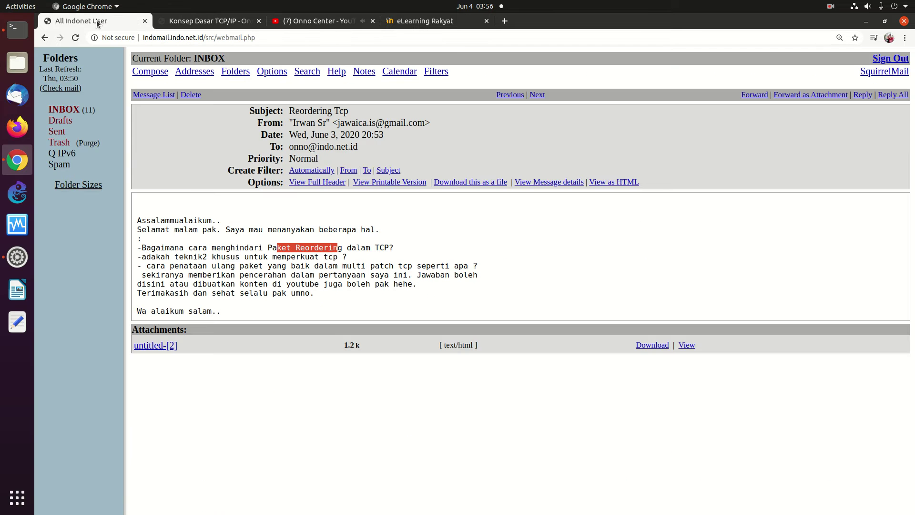
{"action": "left_click_drag", "start_coordinate": [198, 243], "coordinate": [414, 246]}
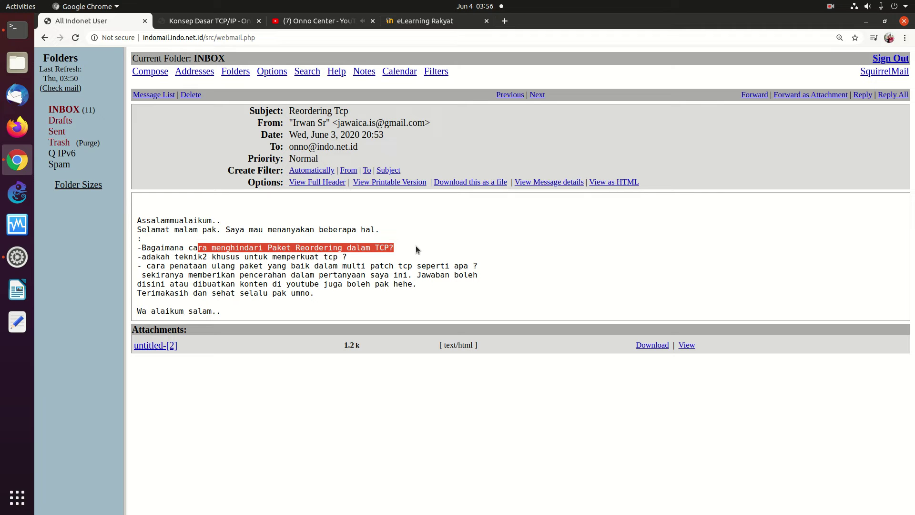
Launch Pinta from the terminal with "pinta &" and set the canvas zoom to 150%
{"action": "left_click", "coordinate": [19, 30]}
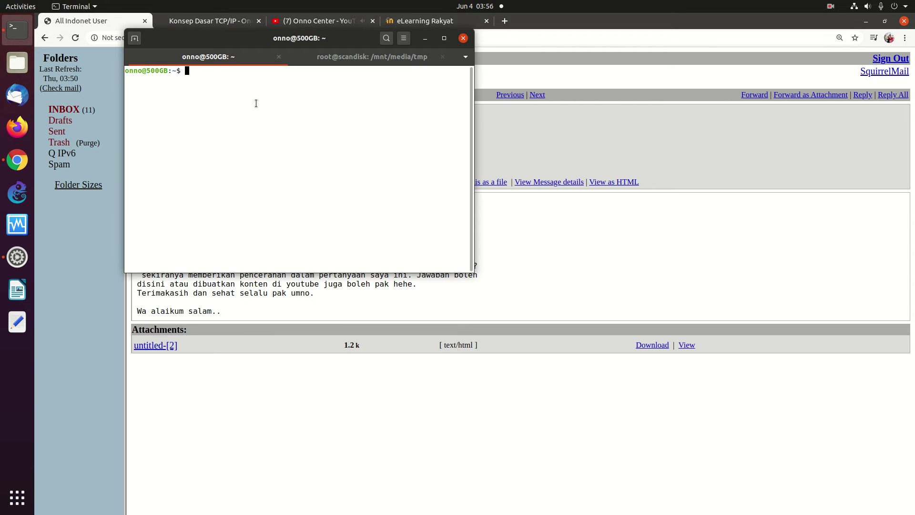
{"action": "type", "text": "pinta &"}
{"action": "key", "text": "Return"}
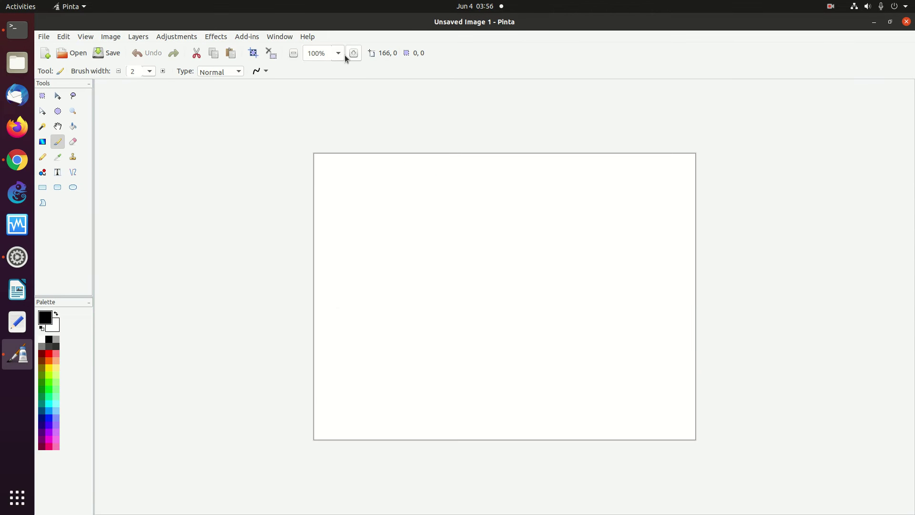
{"action": "left_click", "coordinate": [338, 53]}
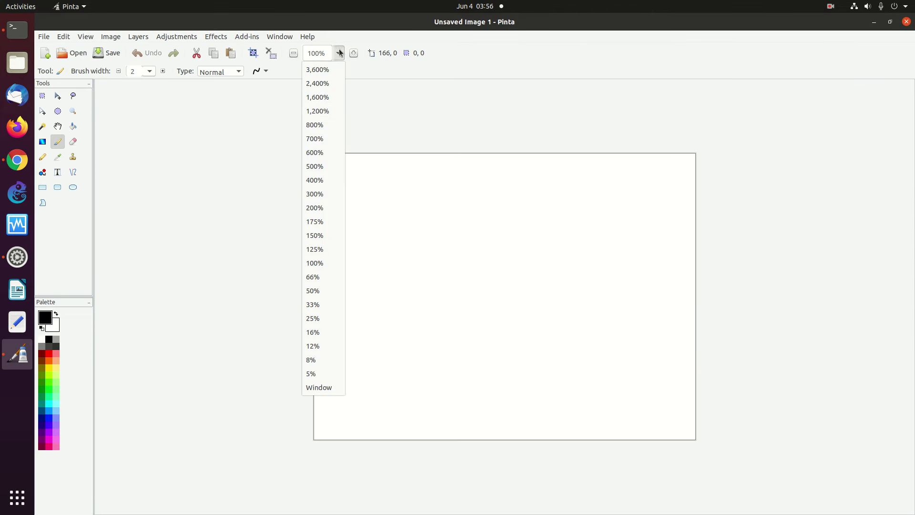
{"action": "left_click", "coordinate": [320, 236]}
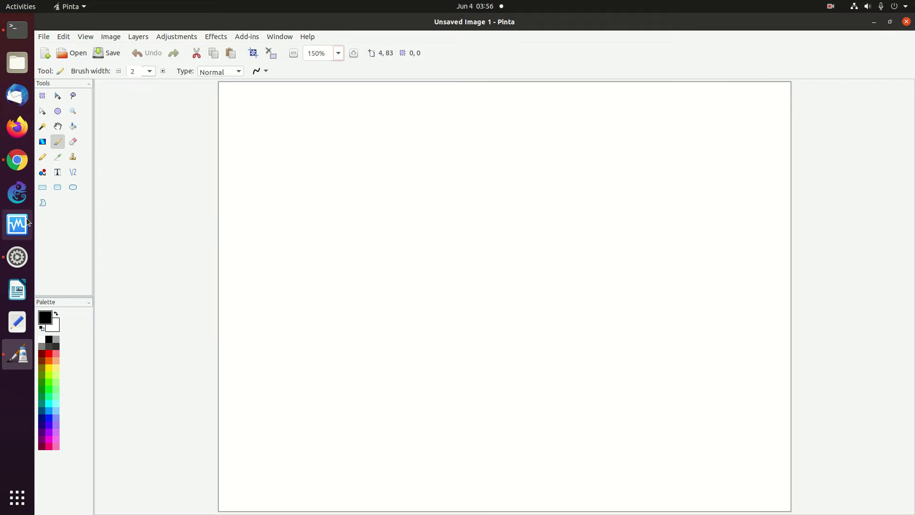
Draw six separate outlined rectangles across the blank canvas as network nodes, one of them in the middle
{"action": "left_click", "coordinate": [43, 187]}
{"action": "left_click_drag", "start_coordinate": [304, 217], "coordinate": [358, 264]}
{"action": "left_click_drag", "start_coordinate": [436, 319], "coordinate": [494, 371]}
{"action": "mouse_move", "coordinate": [426, 122]}
{"action": "left_mouse_down"}
{"action": "mouse_move", "coordinate": [426, 153]}
{"action": "mouse_move", "coordinate": [480, 173]}
{"action": "left_mouse_up"}
{"action": "mouse_move", "coordinate": [562, 152]}
{"action": "left_mouse_down"}
{"action": "mouse_move", "coordinate": [572, 194]}
{"action": "mouse_move", "coordinate": [630, 206]}
{"action": "left_mouse_up"}
{"action": "mouse_move", "coordinate": [575, 266]}
{"action": "left_mouse_down"}
{"action": "mouse_move", "coordinate": [577, 282]}
{"action": "mouse_move", "coordinate": [628, 311]}
{"action": "left_mouse_up"}
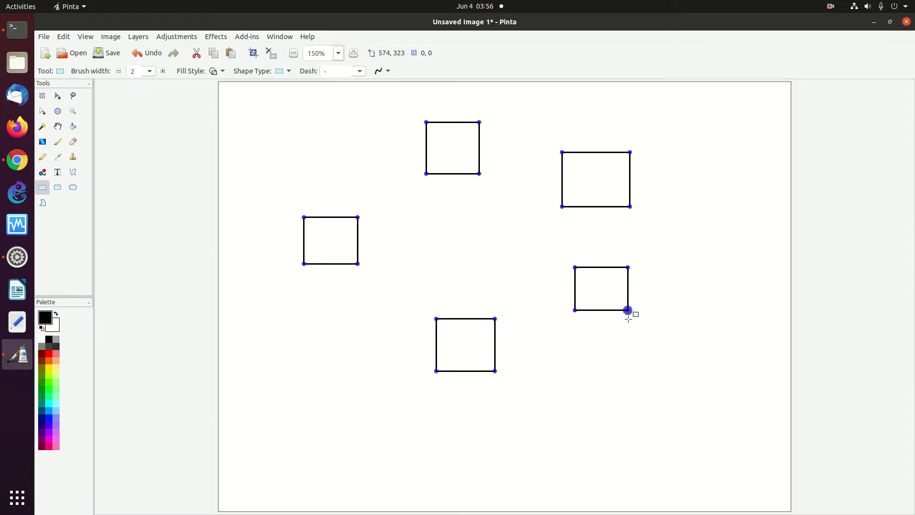
{"action": "left_click_drag", "start_coordinate": [441, 229], "coordinate": [495, 264]}
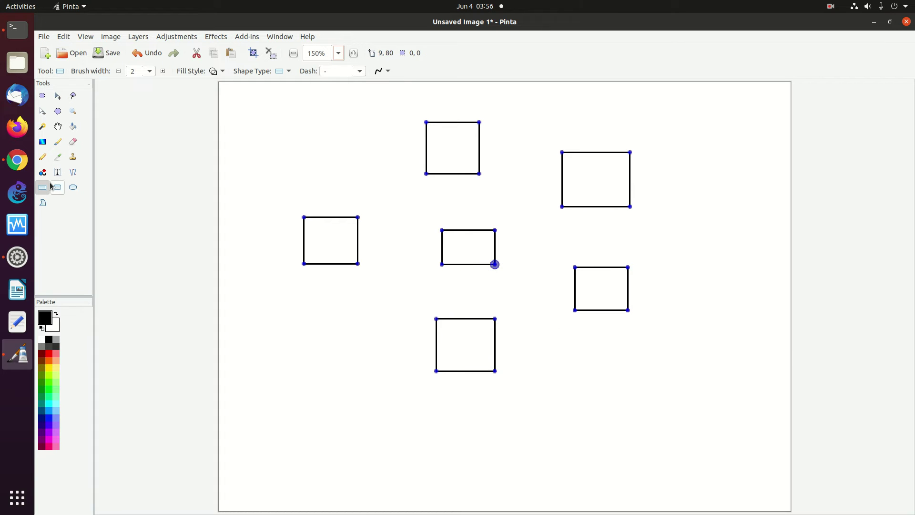
Connect the neighbouring rectangles with freehand pencil lines to form a network with several alternative paths
{"action": "left_click", "coordinate": [42, 157]}
{"action": "left_click_drag", "start_coordinate": [355, 243], "coordinate": [450, 251]}
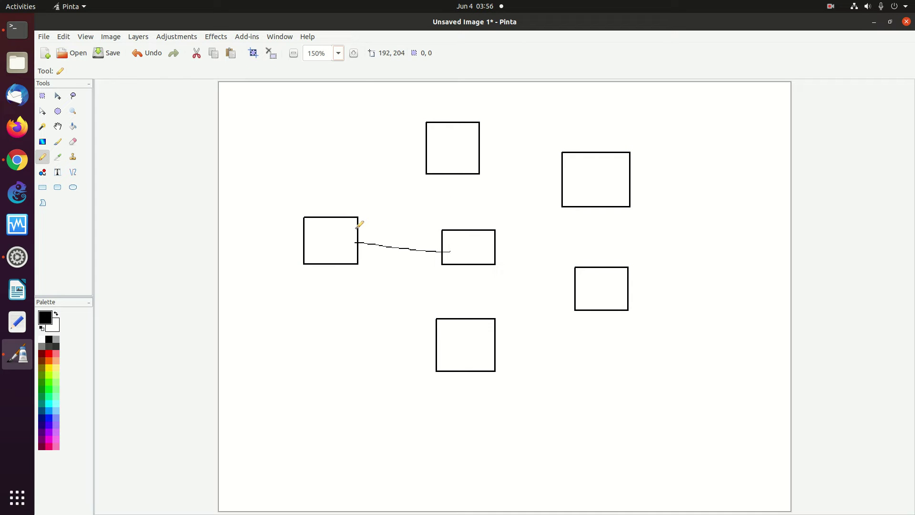
{"action": "left_click_drag", "start_coordinate": [355, 224], "coordinate": [431, 164]}
{"action": "mouse_move", "coordinate": [468, 265]}
{"action": "left_mouse_down"}
{"action": "mouse_move", "coordinate": [481, 329]}
{"action": "mouse_move", "coordinate": [587, 292]}
{"action": "left_mouse_up"}
{"action": "mouse_move", "coordinate": [473, 155]}
{"action": "left_mouse_down"}
{"action": "mouse_move", "coordinate": [572, 196]}
{"action": "mouse_move", "coordinate": [495, 248]}
{"action": "left_mouse_up"}
{"action": "left_click_drag", "start_coordinate": [605, 206], "coordinate": [605, 275]}
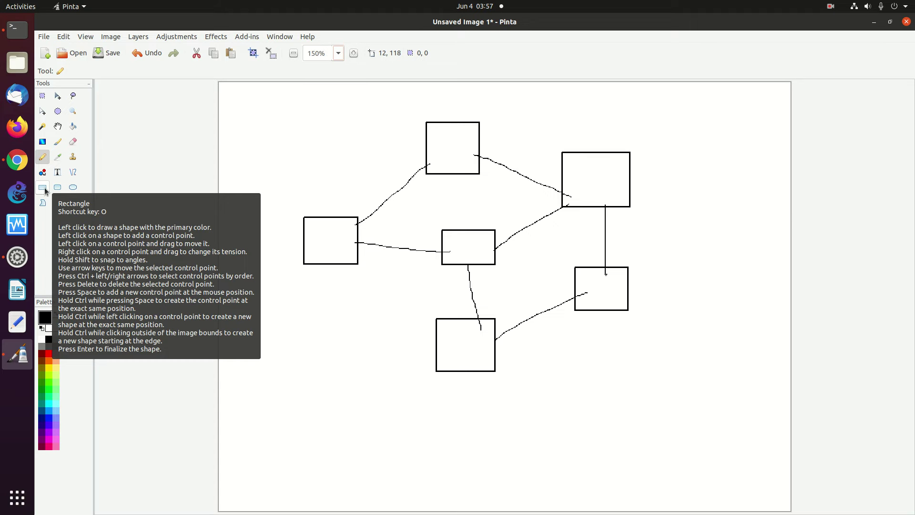
Add another node rectangle at the network's far right and link it to the two nearest nodes with pencil lines
{"action": "left_click_drag", "start_coordinate": [685, 205], "coordinate": [739, 259]}
{"action": "left_click_drag", "start_coordinate": [628, 192], "coordinate": [690, 222]}
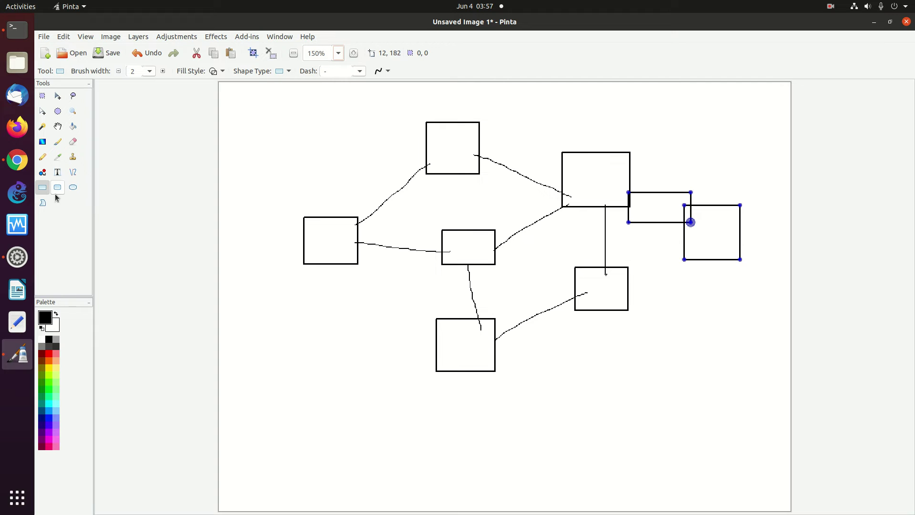
{"action": "left_click", "coordinate": [42, 157]}
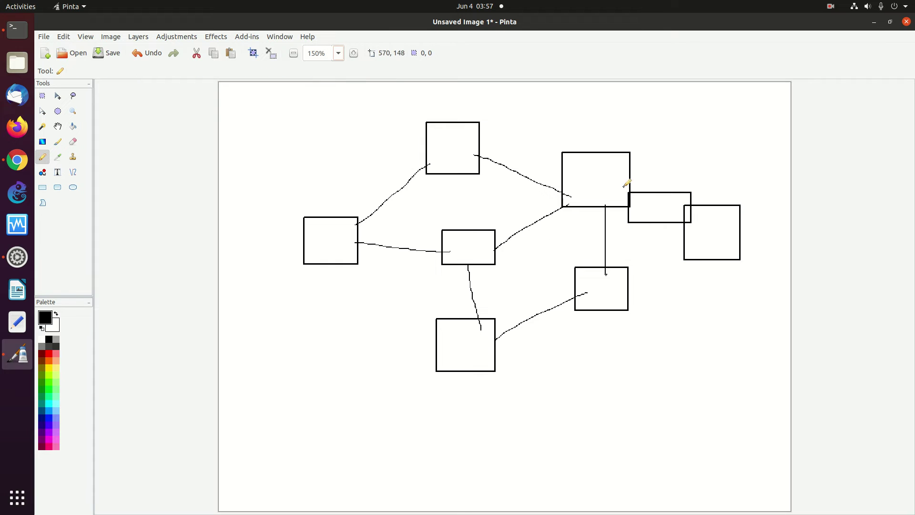
{"action": "mouse_move", "coordinate": [621, 183]}
{"action": "left_mouse_down"}
{"action": "mouse_move", "coordinate": [688, 231]}
{"action": "mouse_move", "coordinate": [617, 289]}
{"action": "left_mouse_up"}
Switch to the terminal and launch Wireshark in the background with "wireshark &"
{"action": "left_click", "coordinate": [22, 35]}
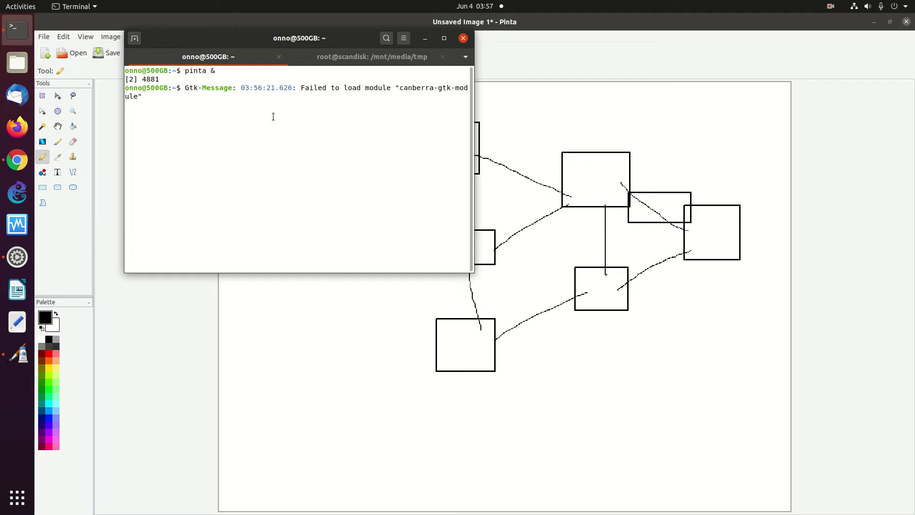
{"action": "key", "text": "Return"}
{"action": "type", "text": "wireshark &"}
{"action": "key", "text": "Return"}
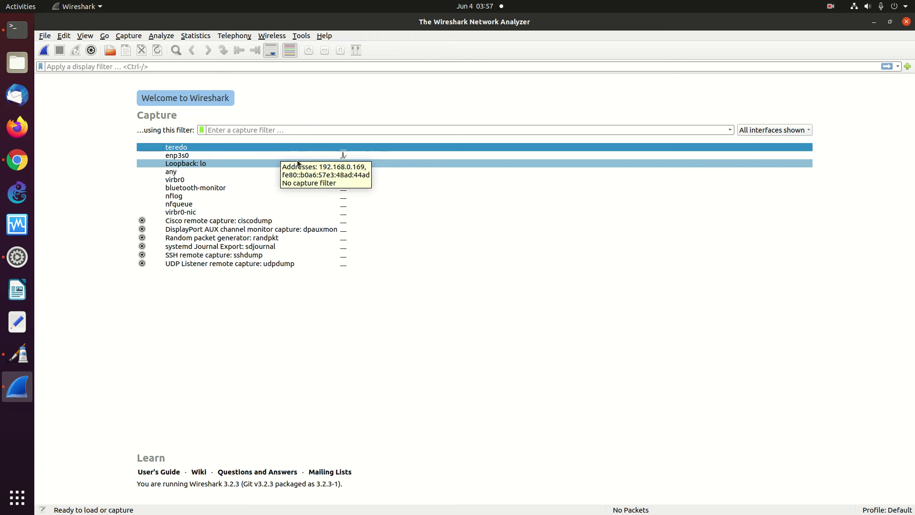
Start a packet capture on the enp3s0 interface
{"action": "left_click", "coordinate": [263, 156]}
{"action": "left_click", "coordinate": [129, 35]}
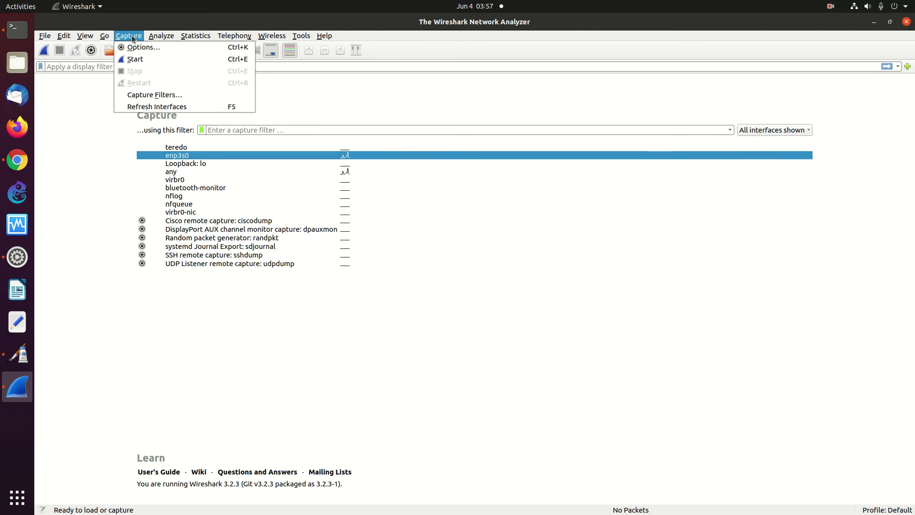
{"action": "left_click", "coordinate": [197, 61]}
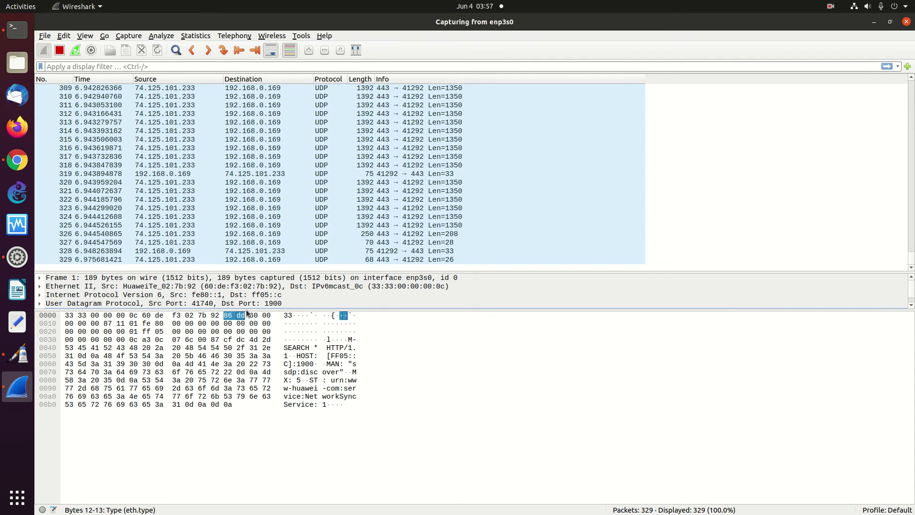
Enlarge the packet details pane and the packet list in the capture window
{"action": "left_click_drag", "start_coordinate": [248, 308], "coordinate": [251, 388]}
{"action": "left_click_drag", "start_coordinate": [288, 272], "coordinate": [289, 318]}
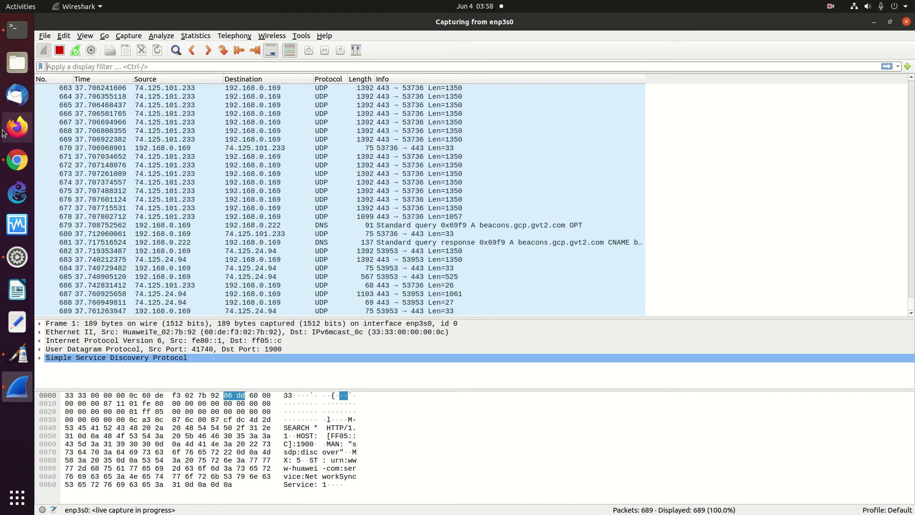
Switch to Chrome and close the Onno Center YouTube channel page
{"action": "left_click", "coordinate": [17, 161]}
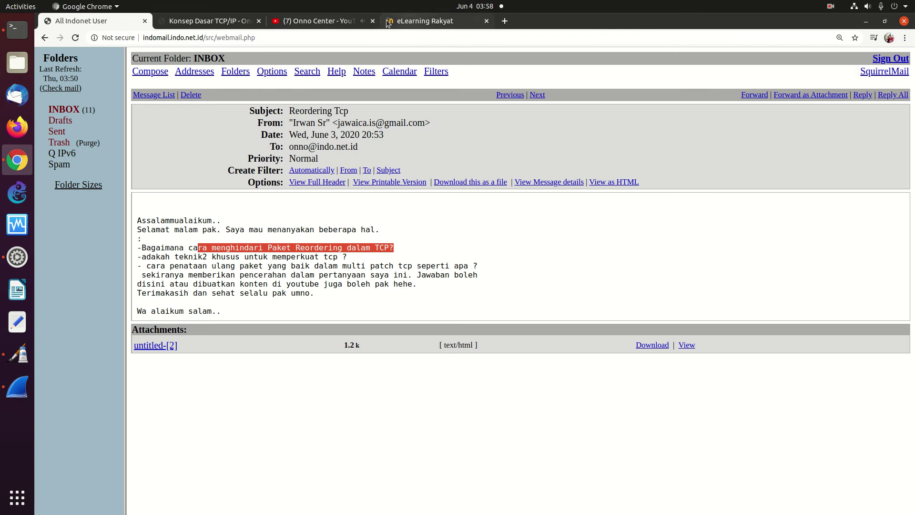
{"action": "left_click", "coordinate": [314, 21]}
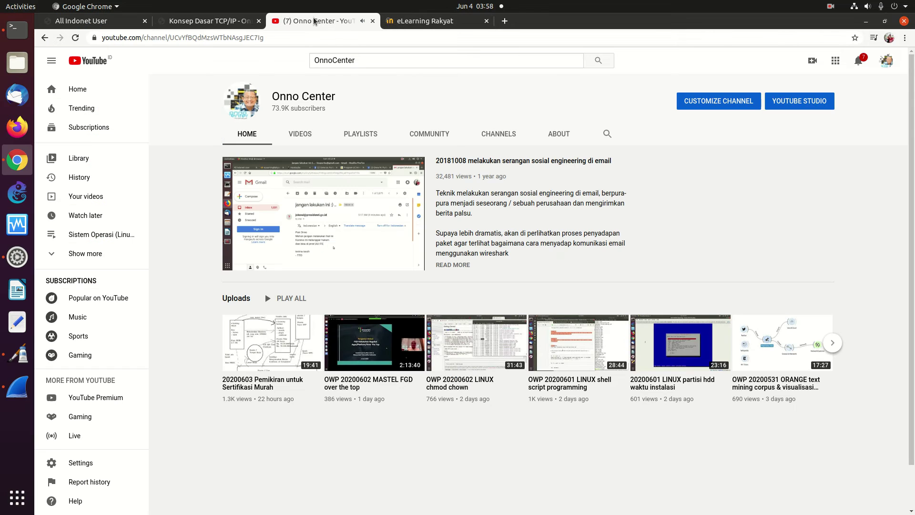
{"action": "left_click", "coordinate": [372, 21]}
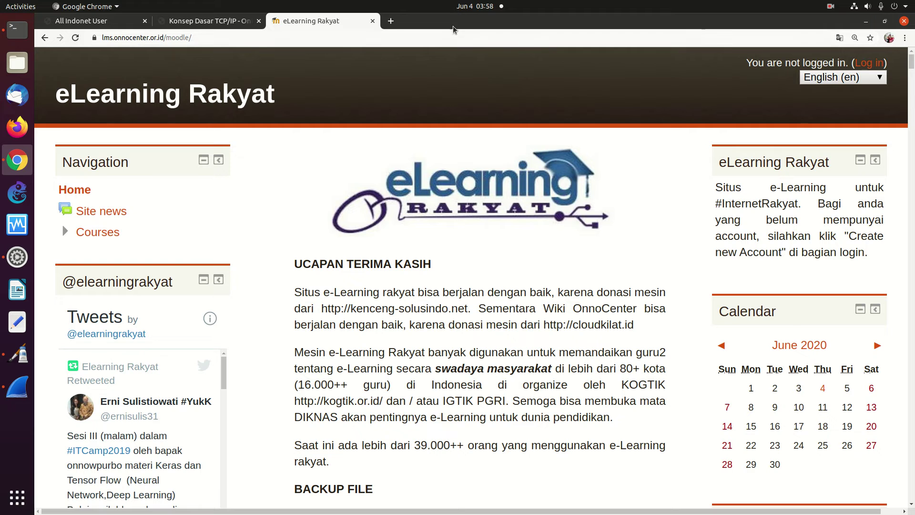
Open the OnnoWiki main page at onnocenter.or.id/wiki in a new browser tab
{"action": "left_click", "coordinate": [390, 21]}
{"action": "left_click", "coordinate": [385, 38]}
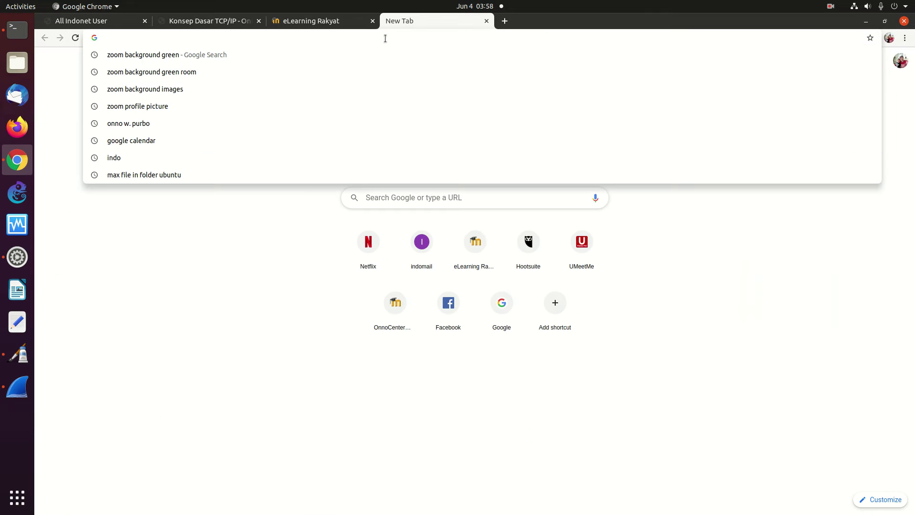
{"action": "type", "text": "onno"}
{"action": "key", "text": "Right"}
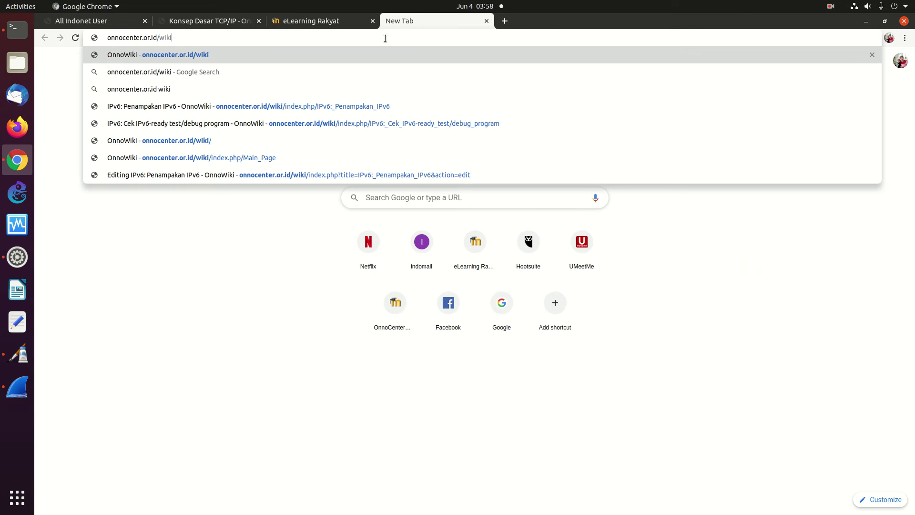
{"action": "key", "text": "Return"}
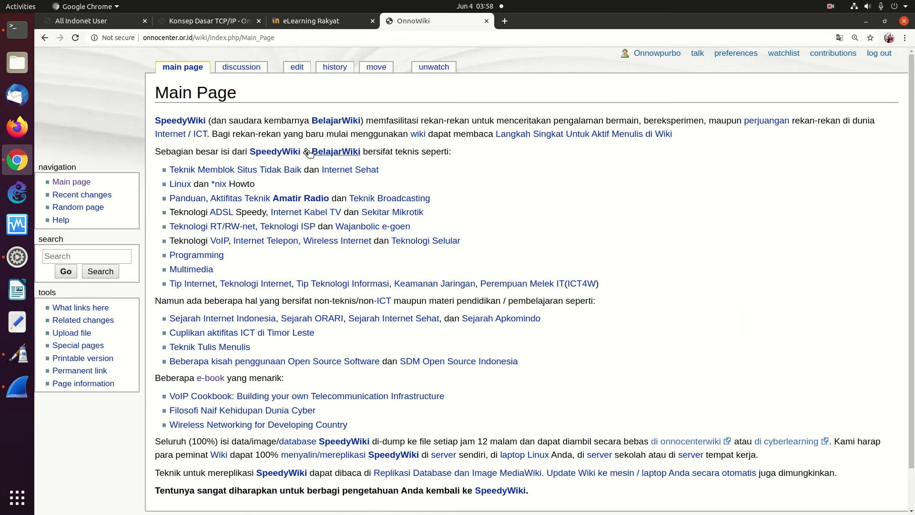
Generate web traffic by browsing the wiki's Amatir Radio article, its Tingkat Kecakapan section, the Homebrew page and the station photo
{"action": "left_click", "coordinate": [288, 199]}
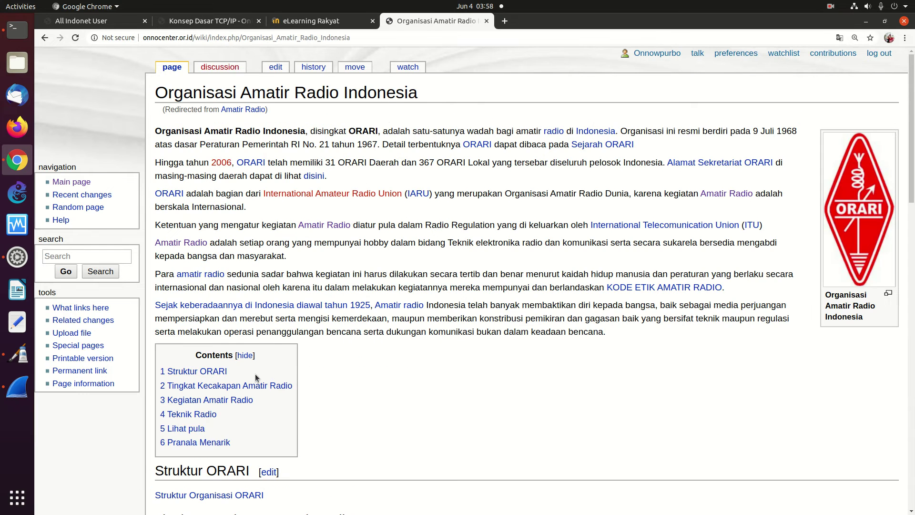
{"action": "left_click", "coordinate": [247, 386]}
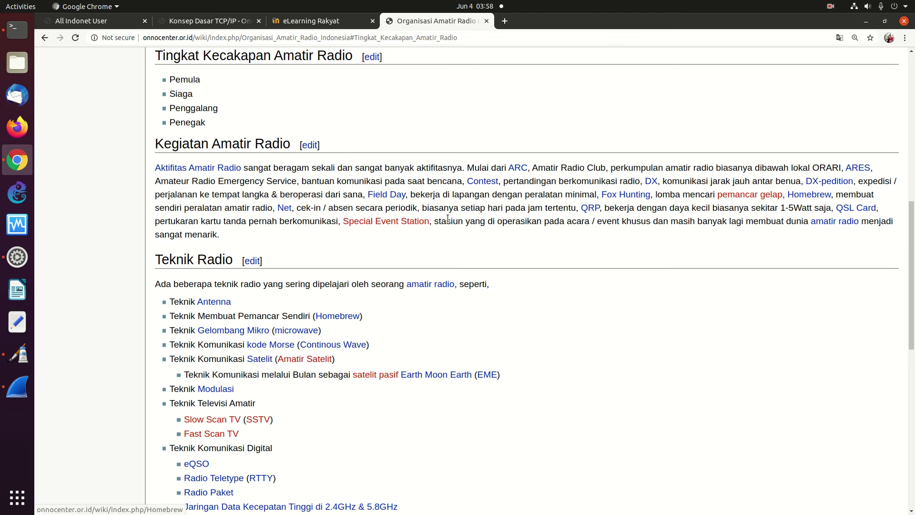
{"action": "left_click", "coordinate": [332, 316]}
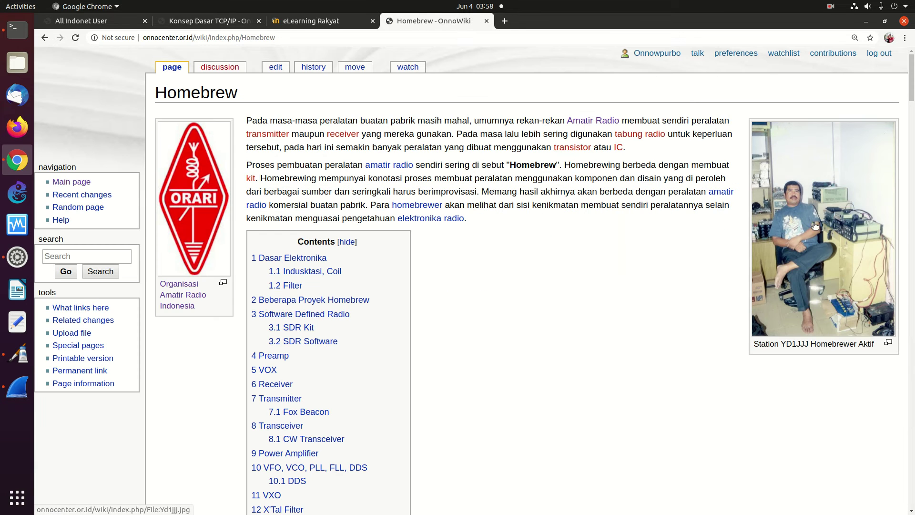
{"action": "left_click", "coordinate": [806, 232]}
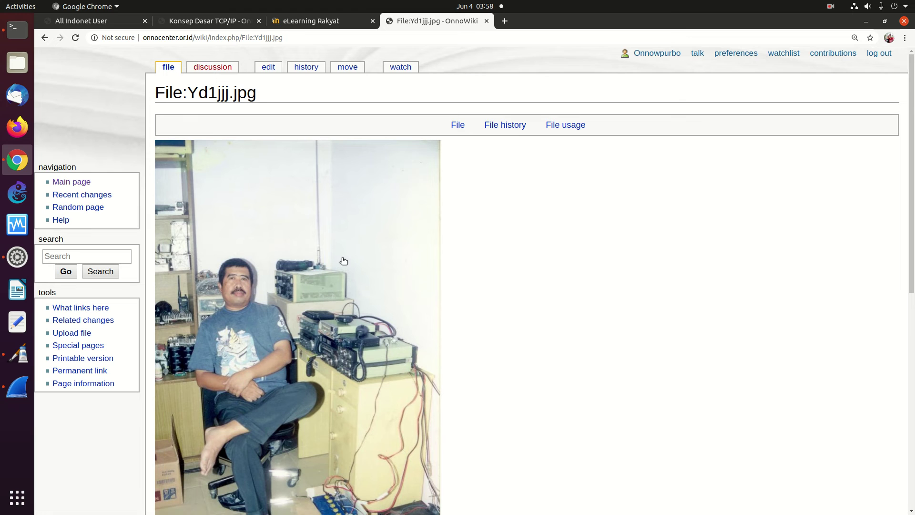
{"action": "left_click", "coordinate": [44, 38]}
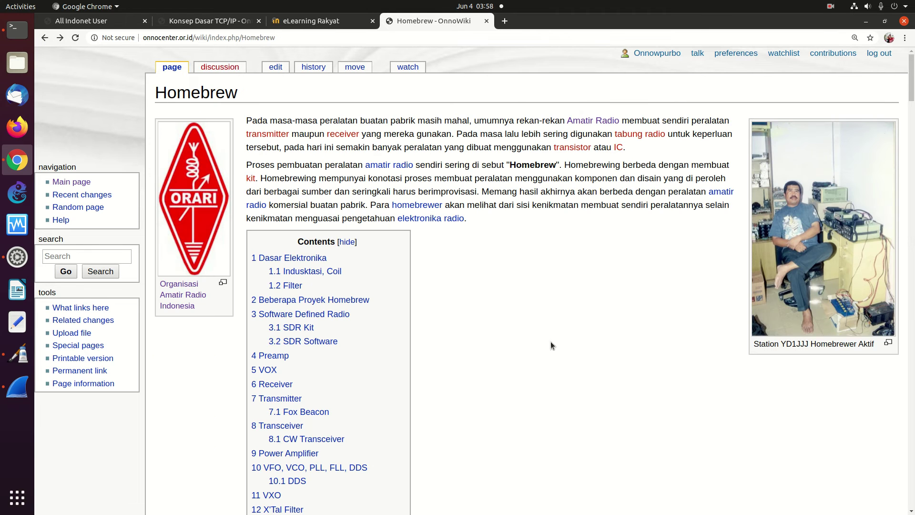
{"action": "left_click", "coordinate": [828, 290]}
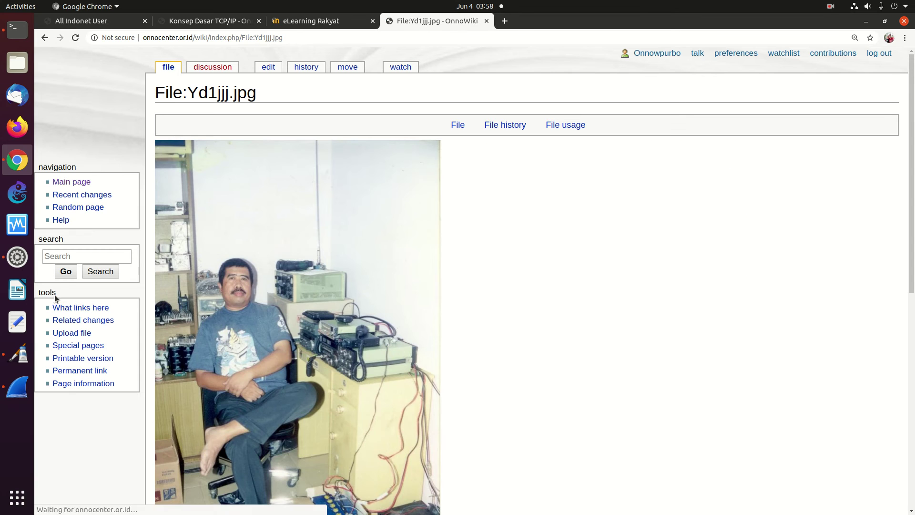
Switch back to Wireshark and stop the running capture
{"action": "left_click", "coordinate": [17, 386]}
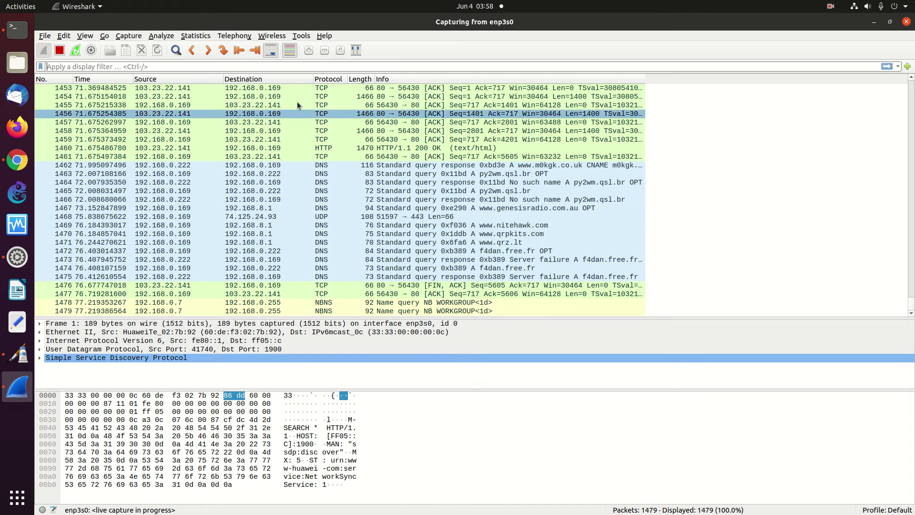
{"action": "left_click", "coordinate": [114, 67]}
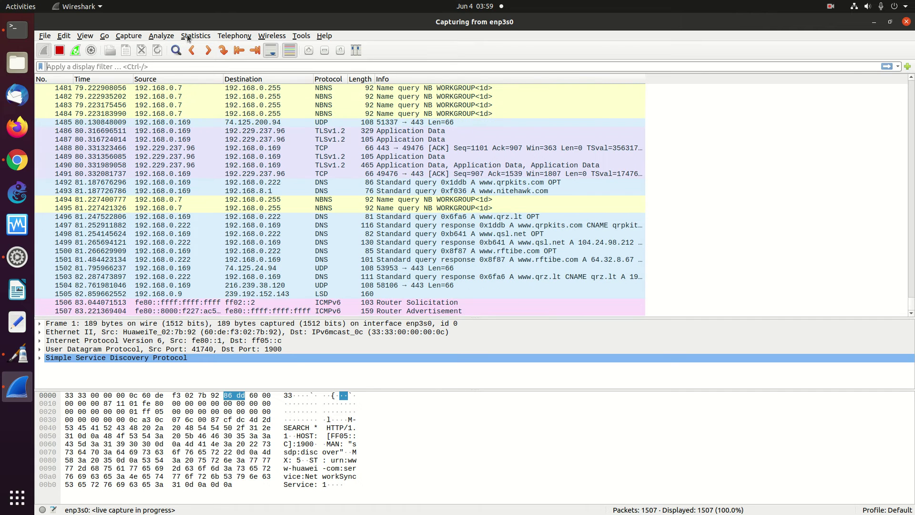
{"action": "left_click", "coordinate": [136, 38]}
{"action": "left_click", "coordinate": [136, 70]}
Find the TCP exchange with 103.23.22.141 in the packet list and select packet 1192
{"action": "left_click_drag", "start_coordinate": [913, 303], "coordinate": [912, 260]}
{"action": "scroll", "coordinate": [429, 234], "scroll_direction": "up", "scroll_amount": 1}
{"action": "left_click", "coordinate": [418, 190]}
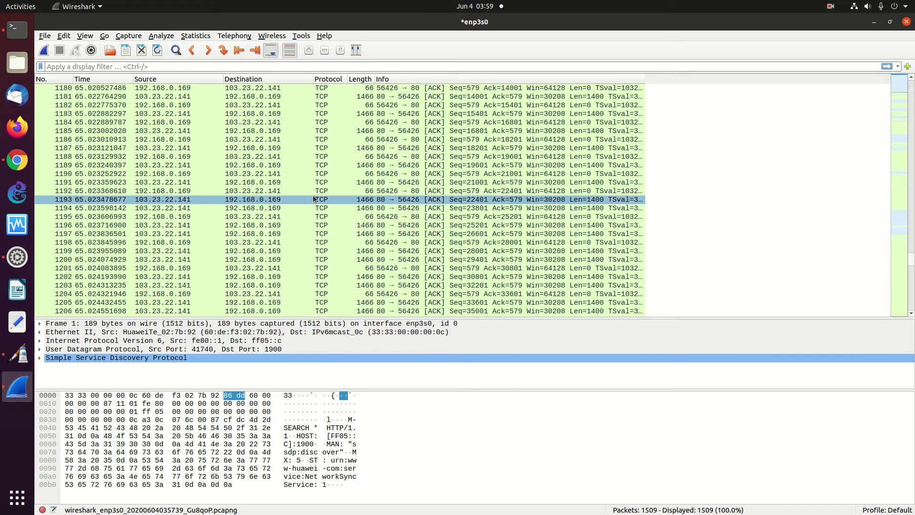
{"action": "left_click", "coordinate": [313, 193]}
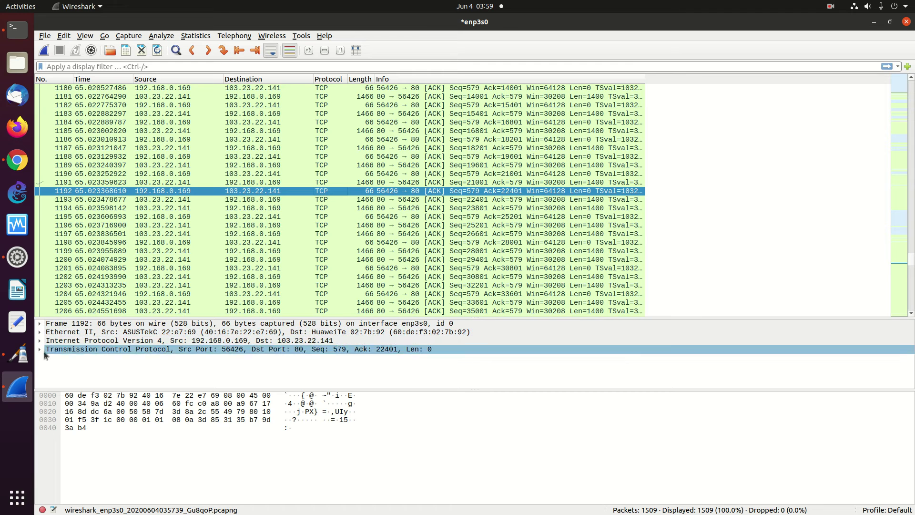
Look through the Transmission Control Protocol fields of packet 1192 and collapse the section again
{"action": "left_click", "coordinate": [56, 340]}
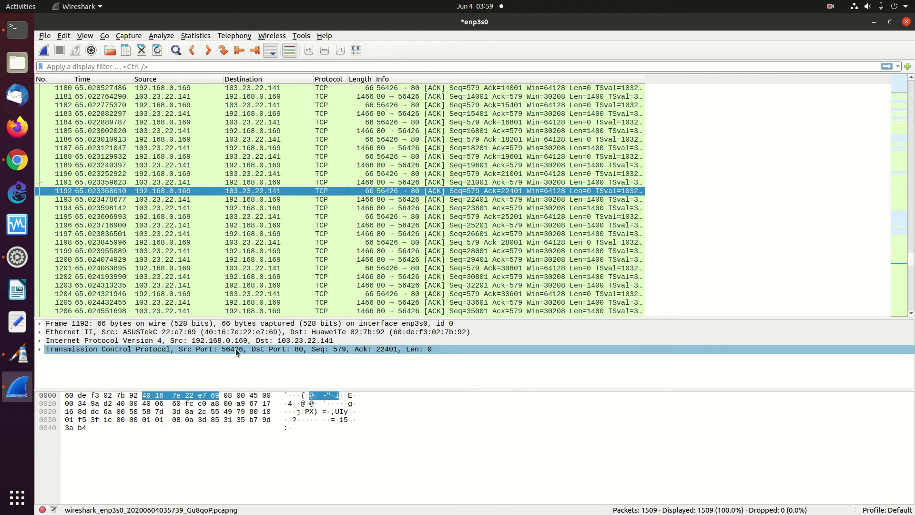
{"action": "left_click", "coordinate": [40, 349]}
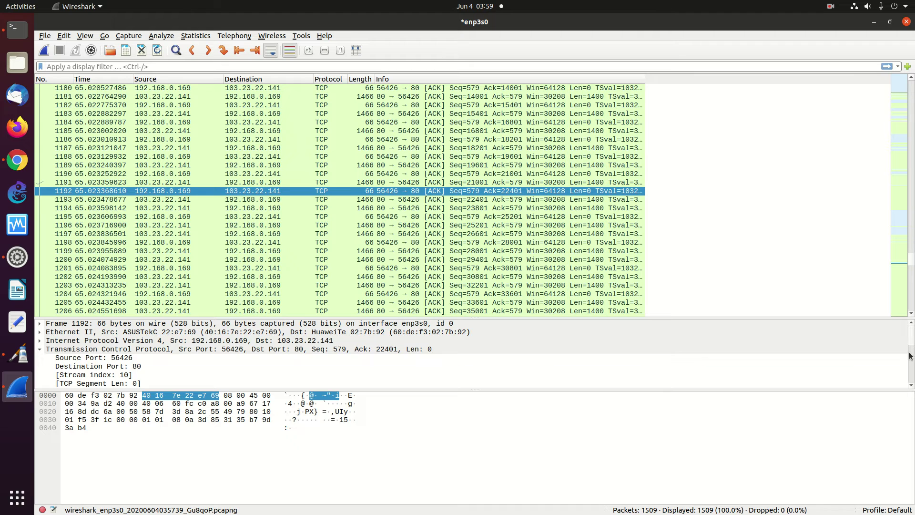
{"action": "scroll", "coordinate": [476, 352], "scroll_direction": "down", "scroll_amount": 3}
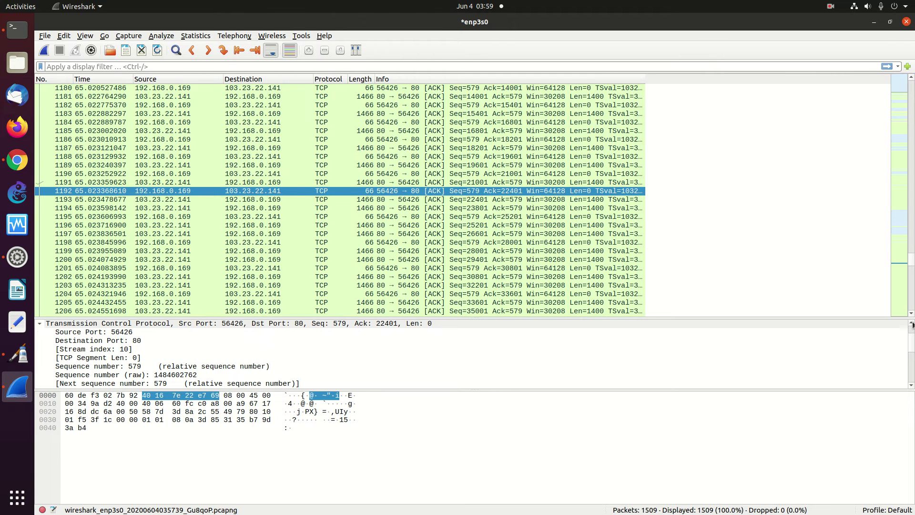
{"action": "scroll", "coordinate": [911, 323], "scroll_direction": "up", "scroll_amount": 1}
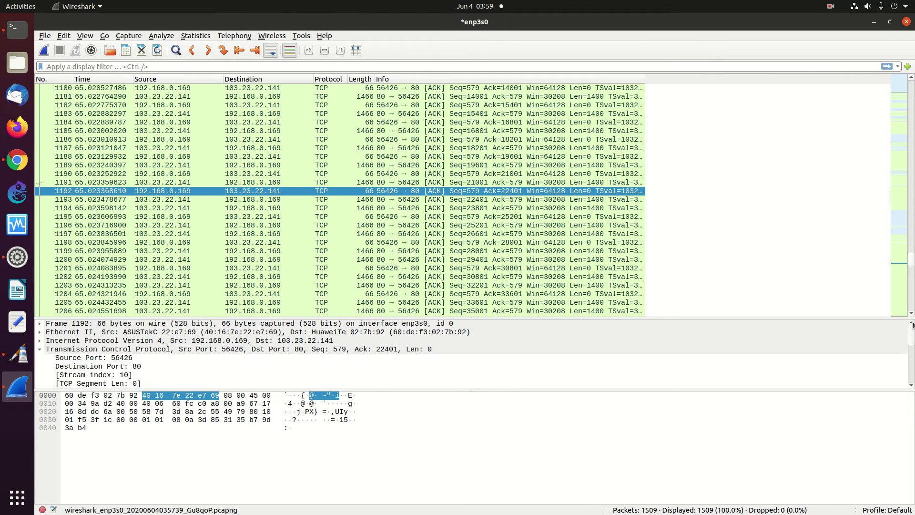
{"action": "left_click", "coordinate": [40, 348]}
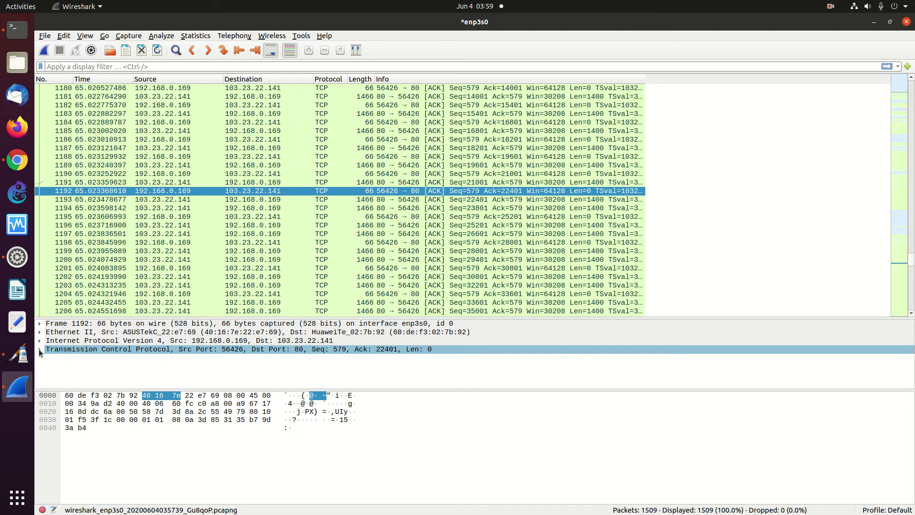
Examine the Frame and Ethernet II details of packet 1192, collapsing each section after viewing it
{"action": "left_click", "coordinate": [40, 323]}
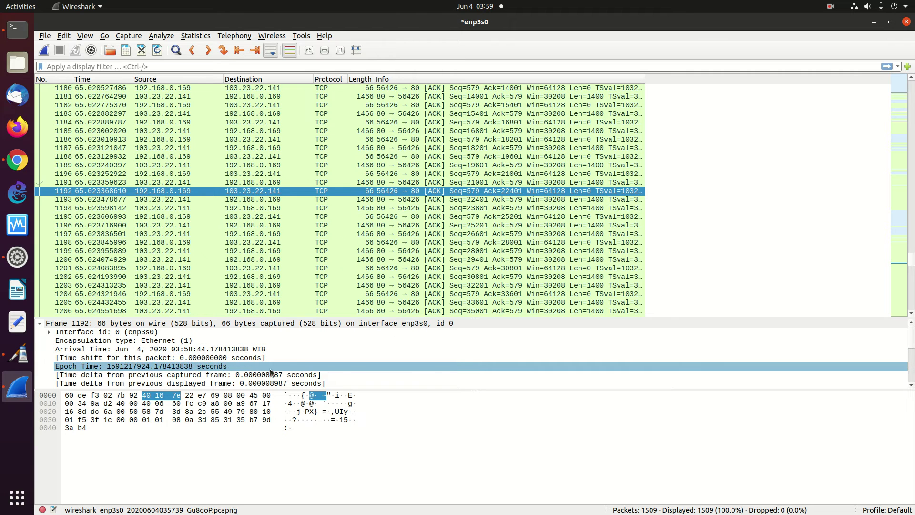
{"action": "left_click", "coordinate": [41, 324]}
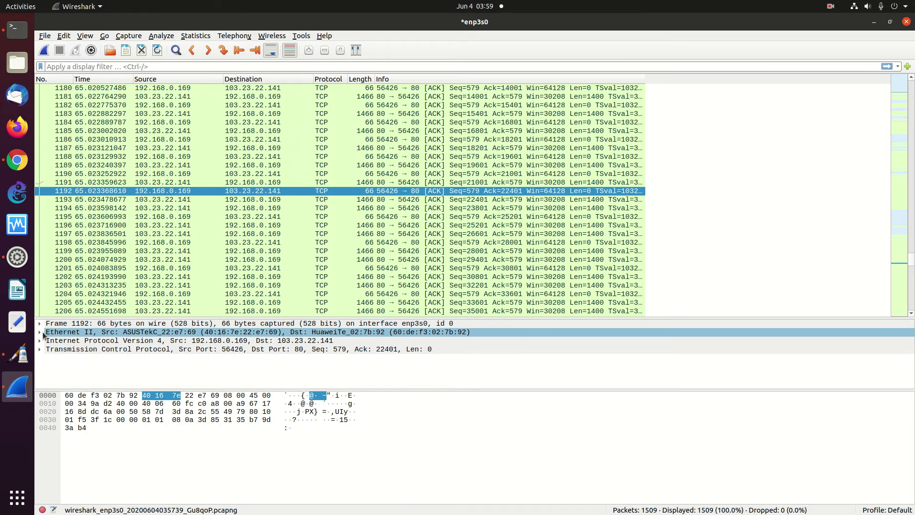
{"action": "left_click", "coordinate": [41, 333]}
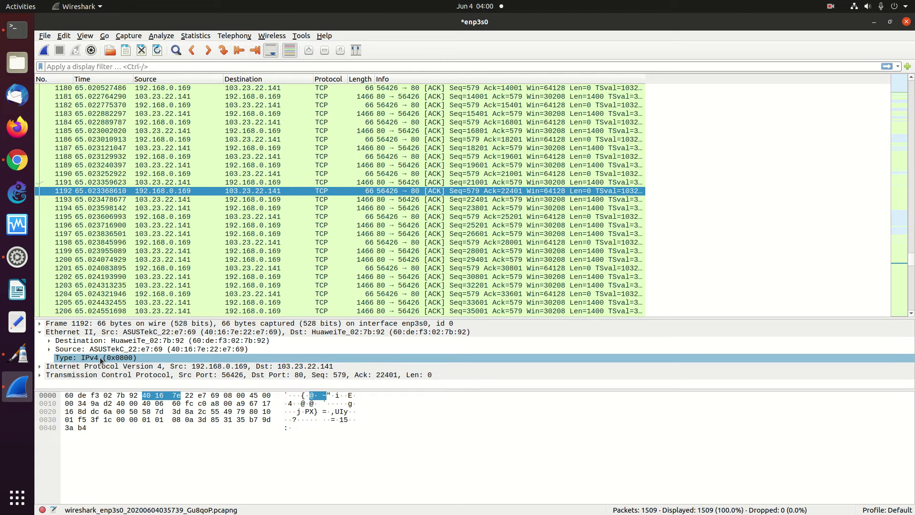
{"action": "left_click", "coordinate": [40, 332]}
Examine the packet's Internet Protocol Version 4 header in an enlarged details pane and collapse the section
{"action": "left_click", "coordinate": [40, 341]}
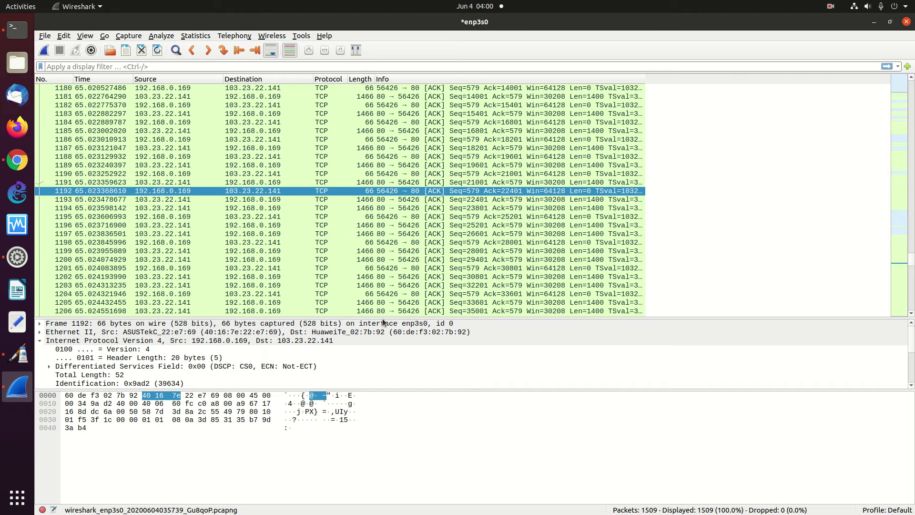
{"action": "left_click_drag", "start_coordinate": [382, 317], "coordinate": [331, 229]}
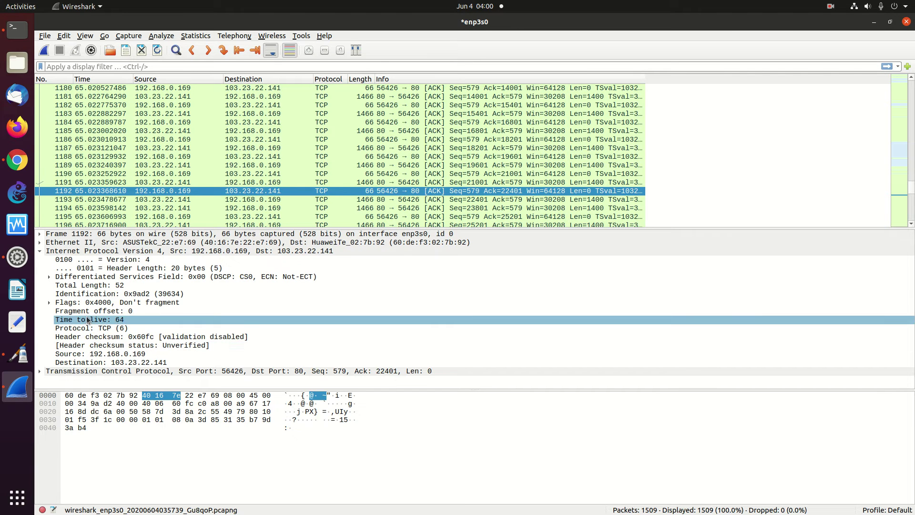
{"action": "left_click", "coordinate": [39, 251]}
Expand the TCP section and examine its ports, sequence and acknowledgment numbers, flags, window size and checksum
{"action": "left_click", "coordinate": [41, 260]}
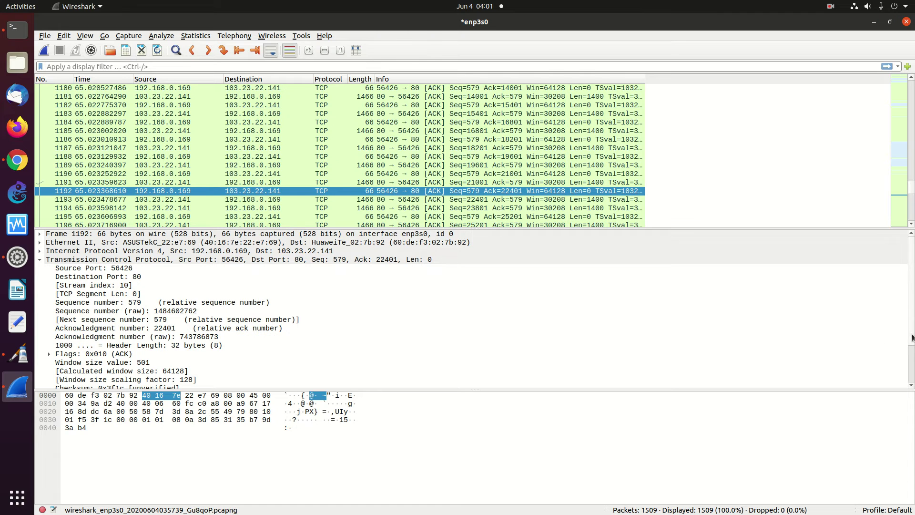
{"action": "scroll", "coordinate": [472, 307], "scroll_direction": "down", "scroll_amount": 2}
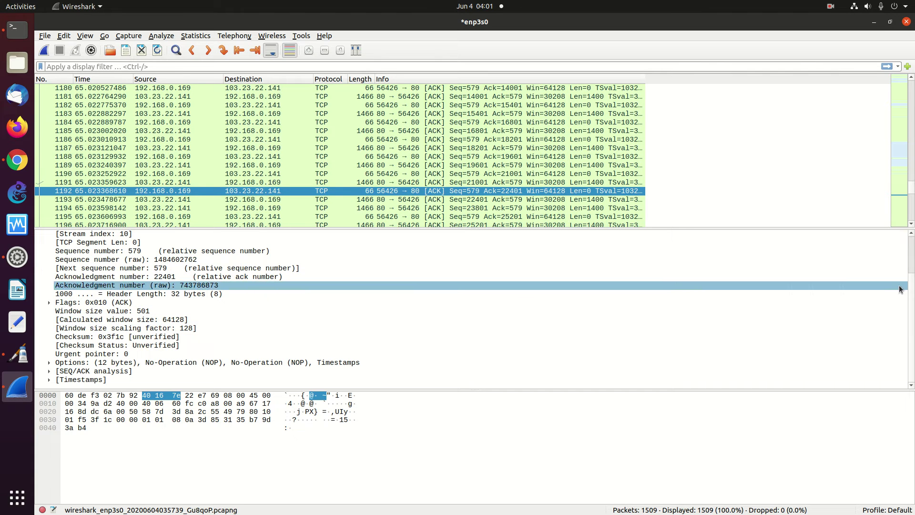
{"action": "left_click_drag", "start_coordinate": [911, 287], "coordinate": [911, 263]}
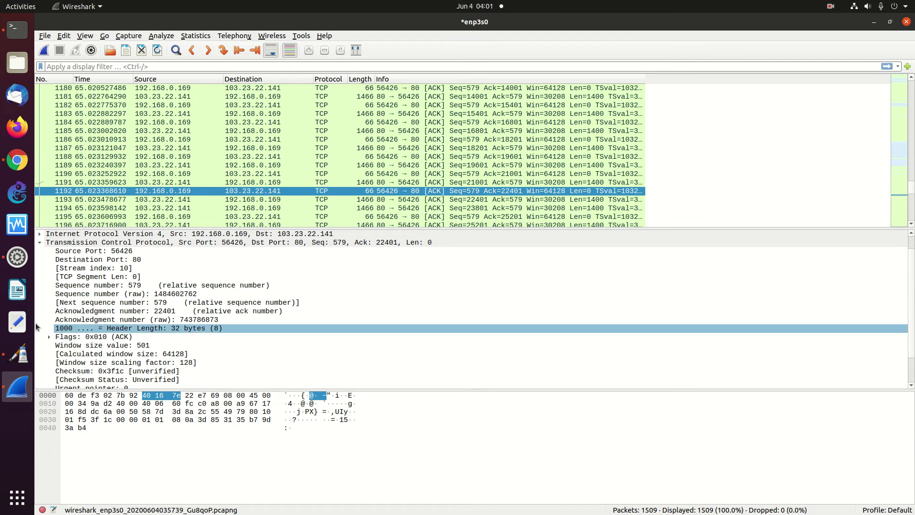
Switch to Pinta, draw a narrow upright rectangle below the leftmost node and fill it with yellow
{"action": "left_click", "coordinate": [23, 353]}
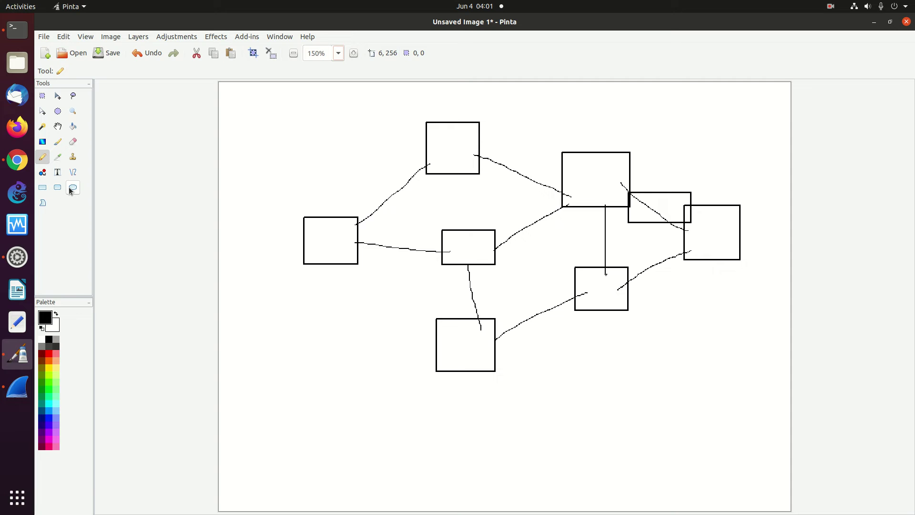
{"action": "left_click", "coordinate": [48, 188]}
{"action": "mouse_move", "coordinate": [306, 277]}
{"action": "left_mouse_down"}
{"action": "mouse_move", "coordinate": [313, 343]}
{"action": "mouse_move", "coordinate": [332, 343]}
{"action": "left_mouse_up"}
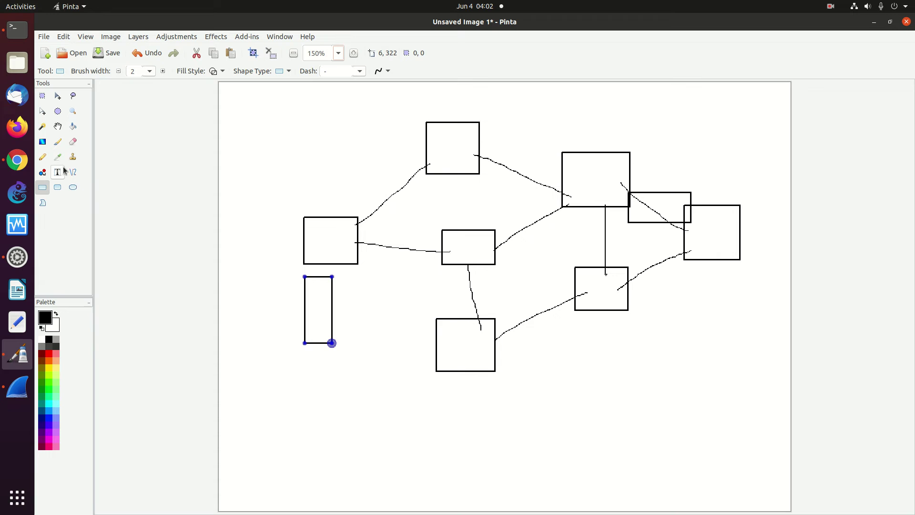
{"action": "left_click", "coordinate": [72, 126]}
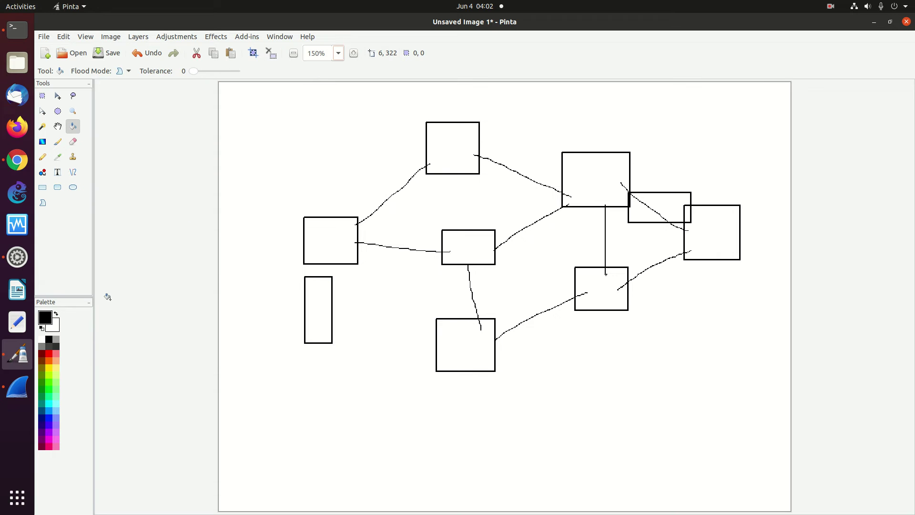
{"action": "left_click", "coordinate": [48, 367]}
{"action": "left_click", "coordinate": [322, 307]}
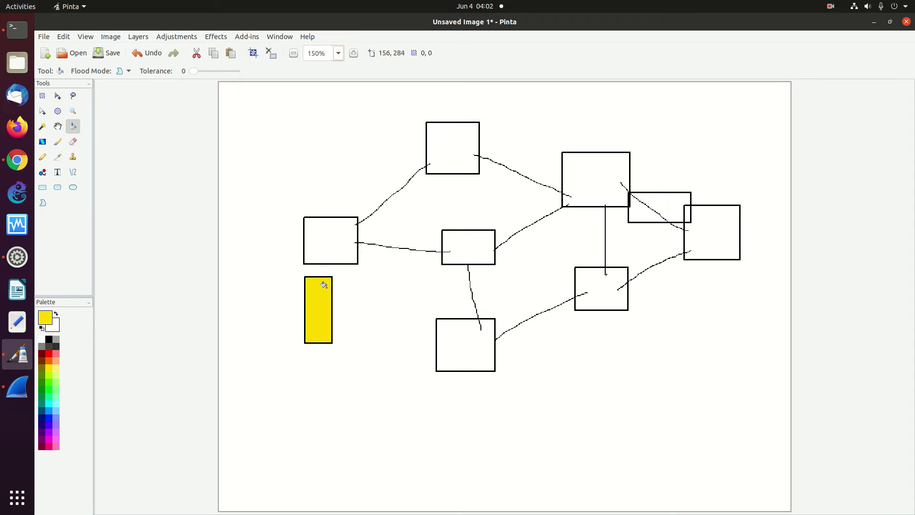
Draw five small yellow-outlined rectangles as packets beside the two links from the leftmost node, the lower two right-hand links and the vertical link
{"action": "left_click", "coordinate": [42, 188]}
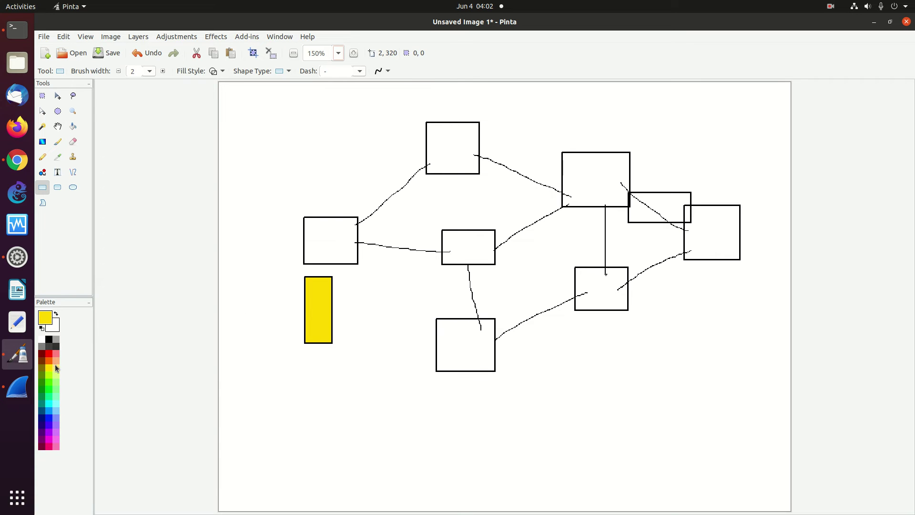
{"action": "left_click", "coordinate": [19, 382]}
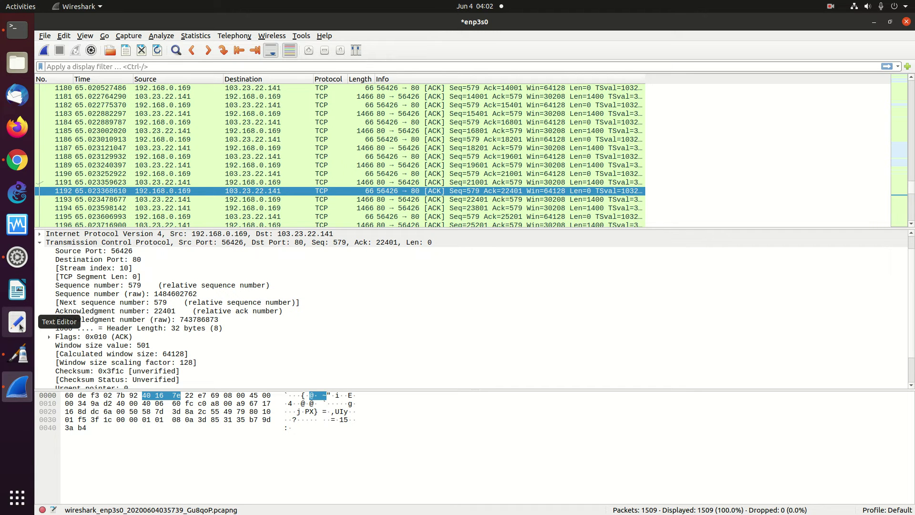
{"action": "left_click", "coordinate": [17, 354]}
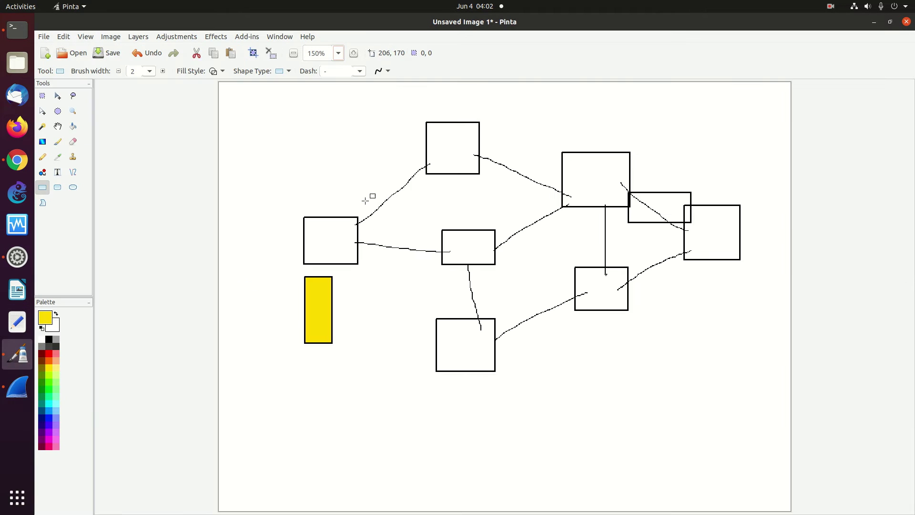
{"action": "left_click_drag", "start_coordinate": [367, 188], "coordinate": [393, 196]}
{"action": "left_click_drag", "start_coordinate": [387, 256], "coordinate": [420, 265]}
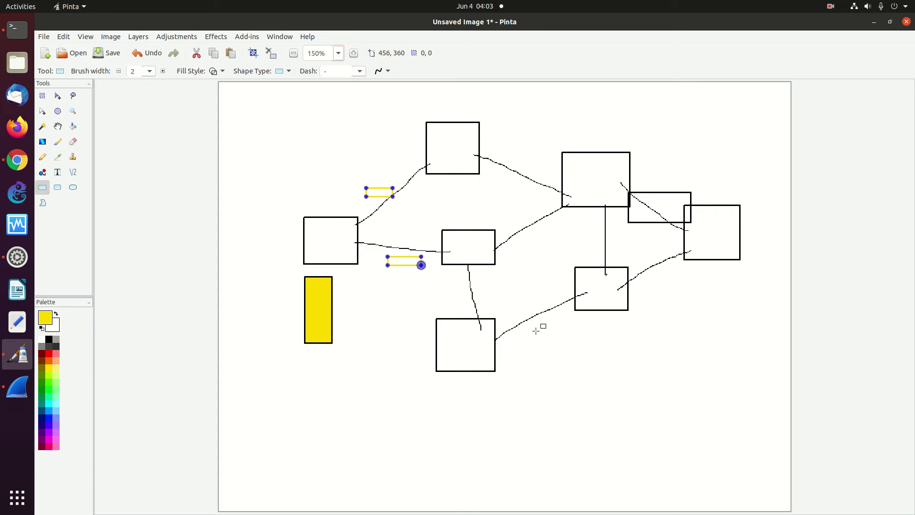
{"action": "left_click_drag", "start_coordinate": [530, 328], "coordinate": [560, 333]}
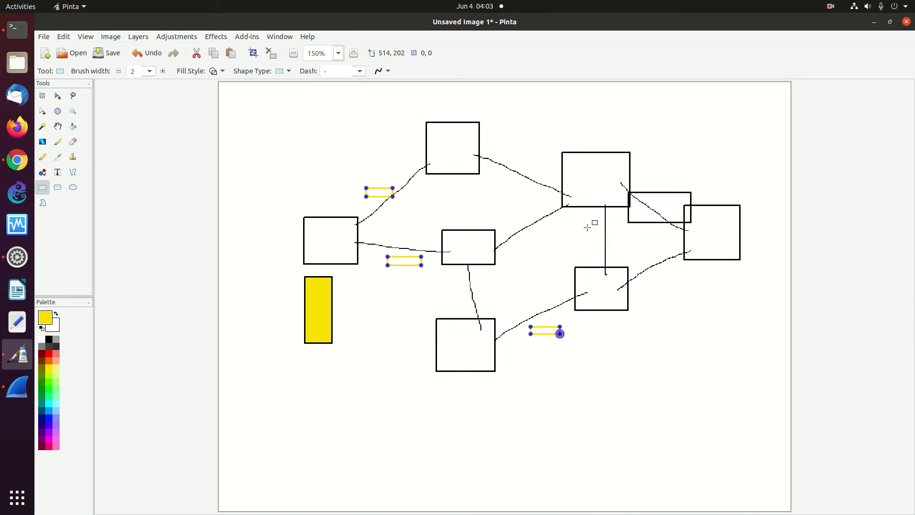
{"action": "left_click_drag", "start_coordinate": [648, 277], "coordinate": [675, 283]}
{"action": "left_click_drag", "start_coordinate": [573, 225], "coordinate": [600, 235]}
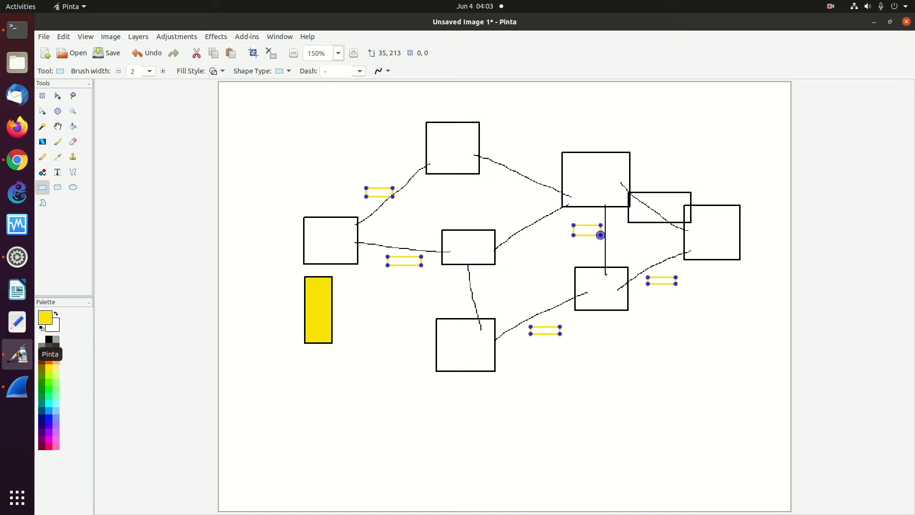
Check the Wireshark capture and the Pinta drawing, and switch to Chrome to reread the e-mailed TCP reordering questions
{"action": "left_click", "coordinate": [18, 386]}
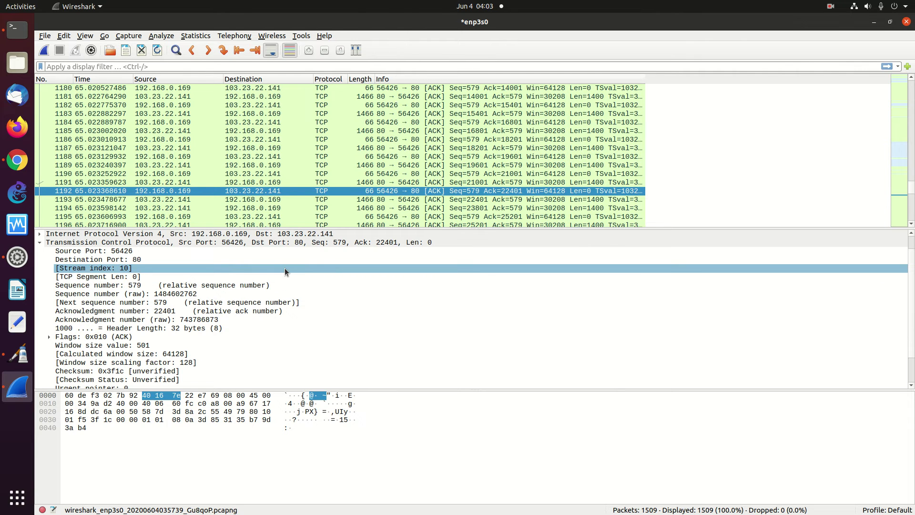
{"action": "left_click", "coordinate": [19, 355]}
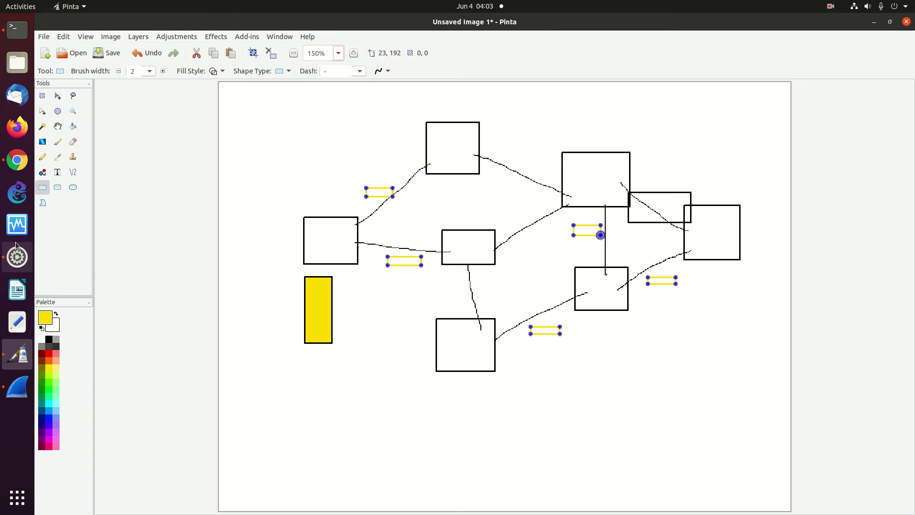
{"action": "left_click", "coordinate": [21, 165]}
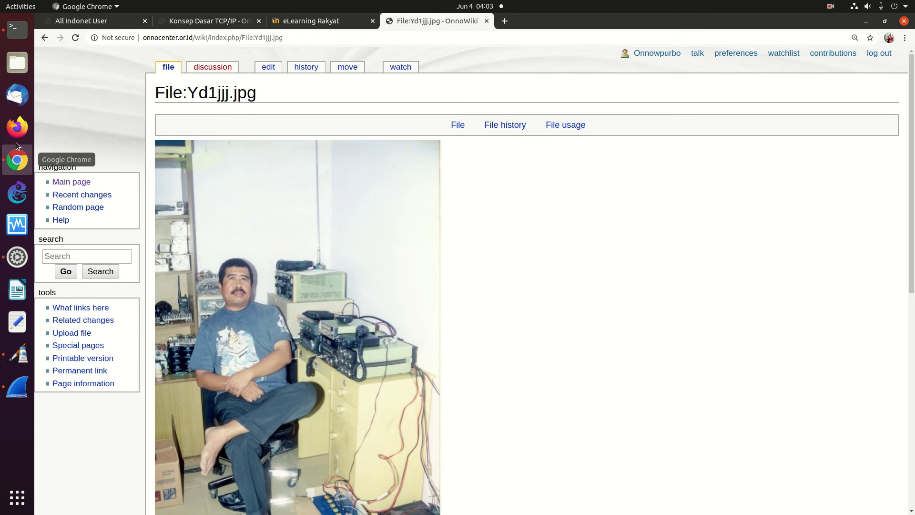
{"action": "left_click", "coordinate": [86, 20]}
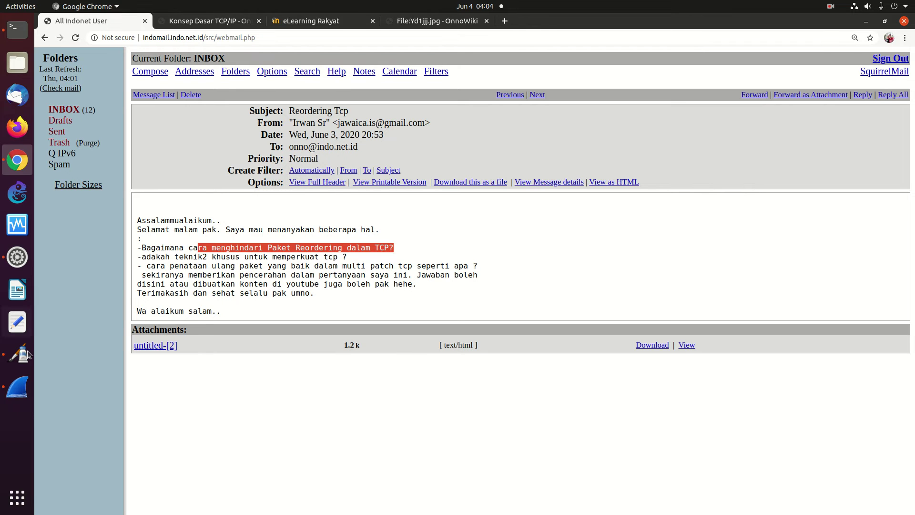
Switch to Wireshark and compare the TCP headers of packets 1190, 1186, 1184 and 1180
{"action": "left_click", "coordinate": [21, 391]}
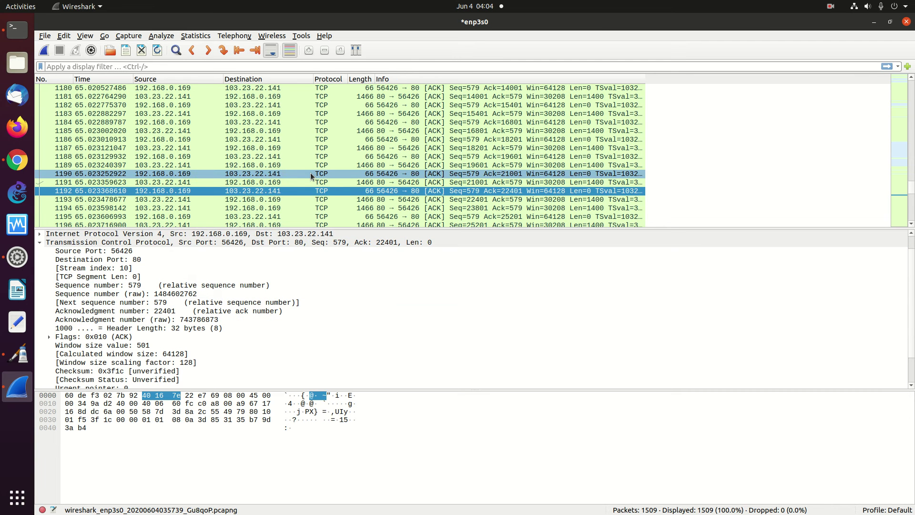
{"action": "left_click", "coordinate": [311, 173]}
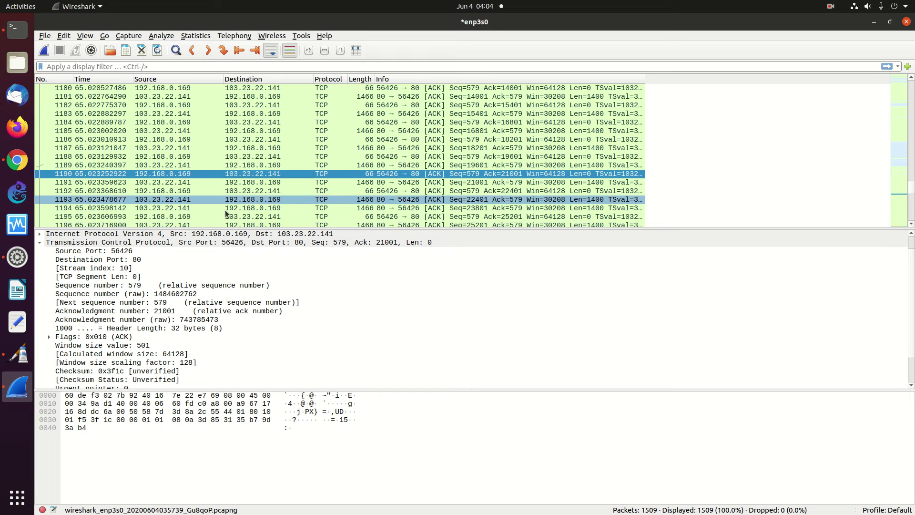
{"action": "left_click", "coordinate": [347, 140]}
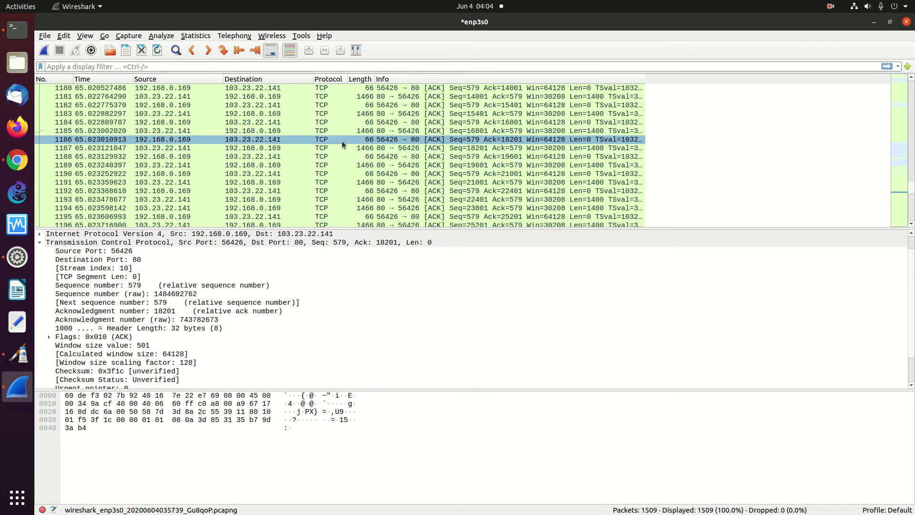
{"action": "left_click", "coordinate": [220, 174]}
{"action": "left_click", "coordinate": [246, 122]}
{"action": "left_click", "coordinate": [249, 88]}
{"action": "left_click", "coordinate": [397, 242]}
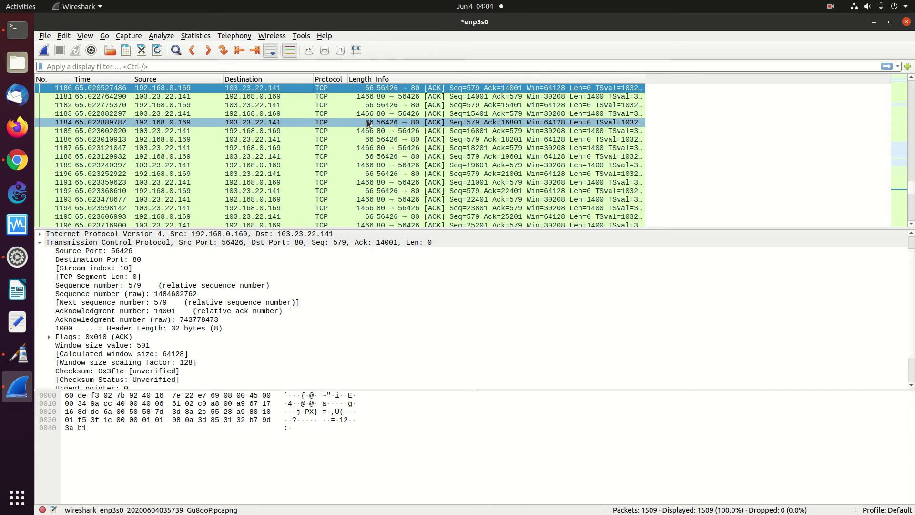
Compare packets 1182 and 1183, examining the sequence number and TCP segment length of packet 1183
{"action": "left_click", "coordinate": [371, 104]}
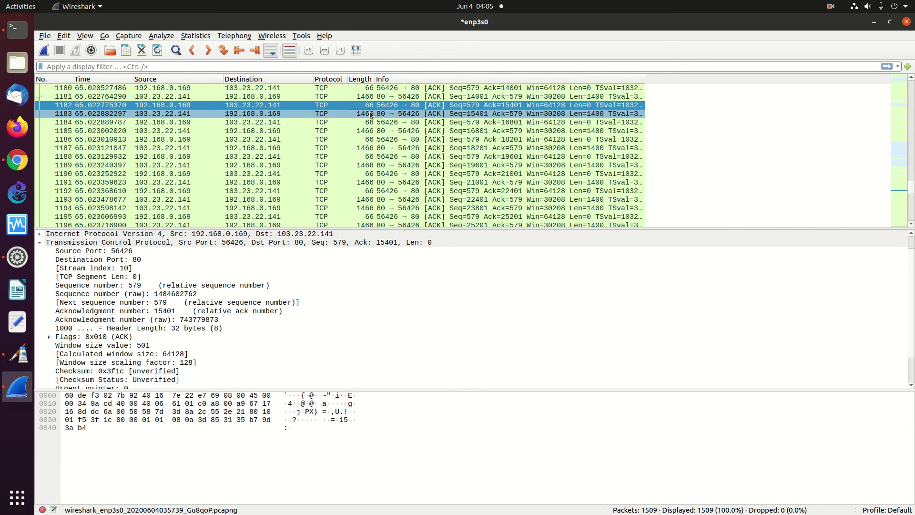
{"action": "left_click", "coordinate": [372, 114]}
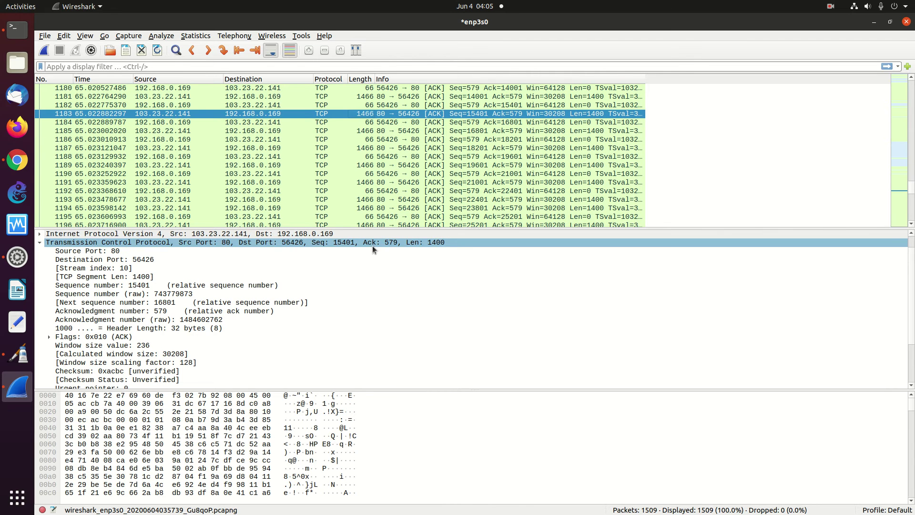
{"action": "left_click", "coordinate": [137, 285]}
{"action": "left_click", "coordinate": [143, 276]}
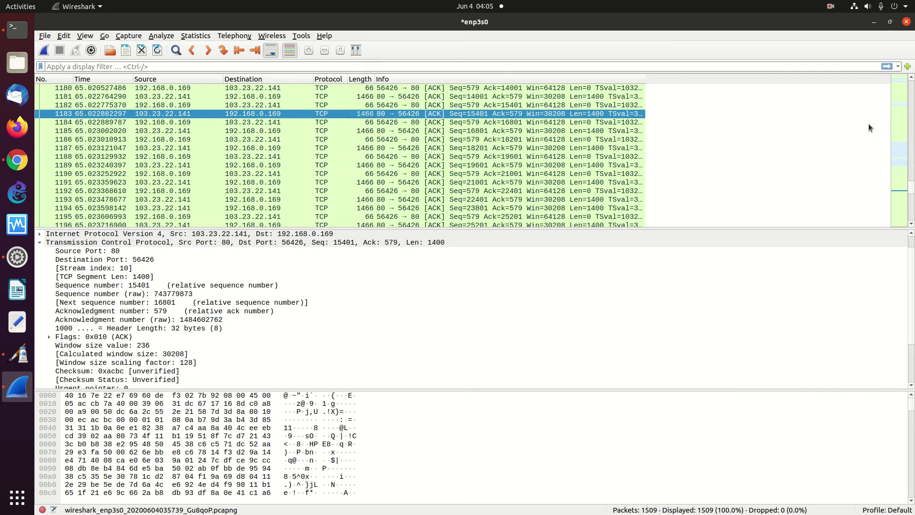
Find packet 978 earlier in the capture and examine its calculated window size
{"action": "left_click_drag", "start_coordinate": [910, 186], "coordinate": [910, 174]}
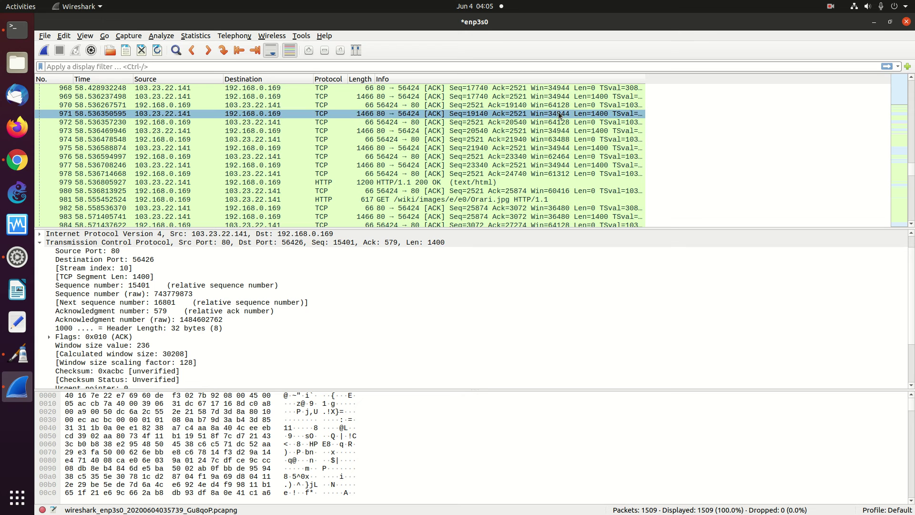
{"action": "left_click", "coordinate": [545, 173]}
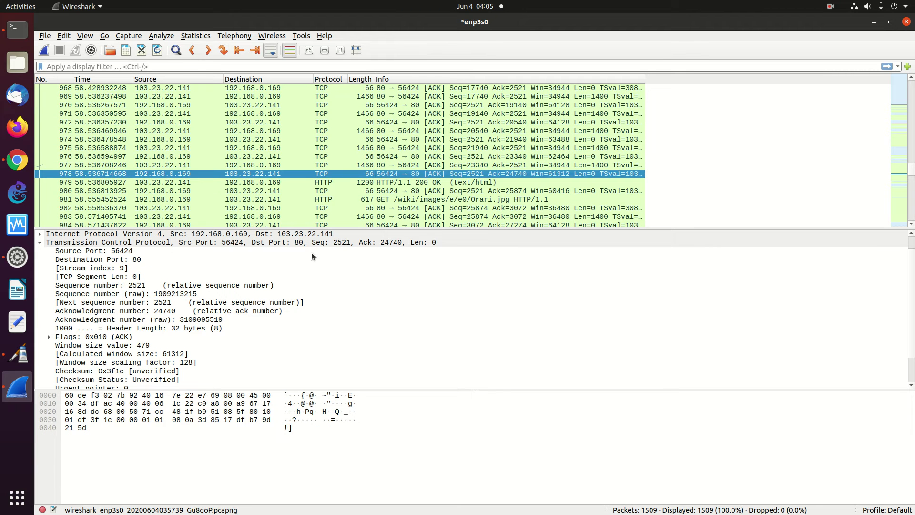
{"action": "left_click", "coordinate": [169, 356]}
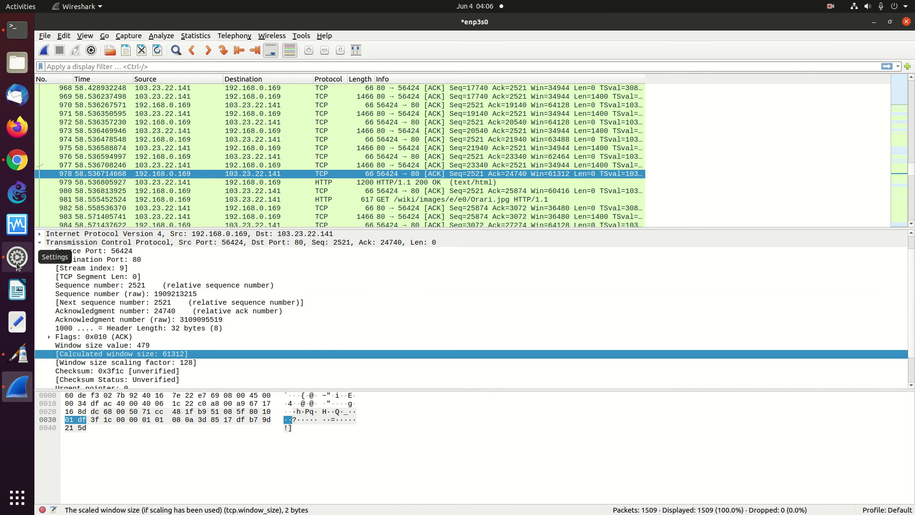
Switch to Pinta, draw a narrow upright rectangle below the rightmost node, and give it a yellow outline and fill
{"action": "left_click", "coordinate": [19, 354]}
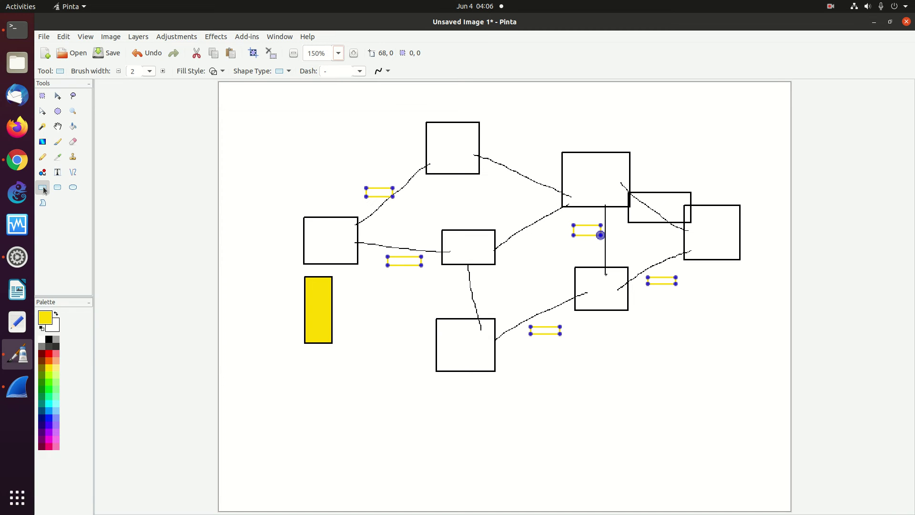
{"action": "left_click", "coordinate": [47, 340]}
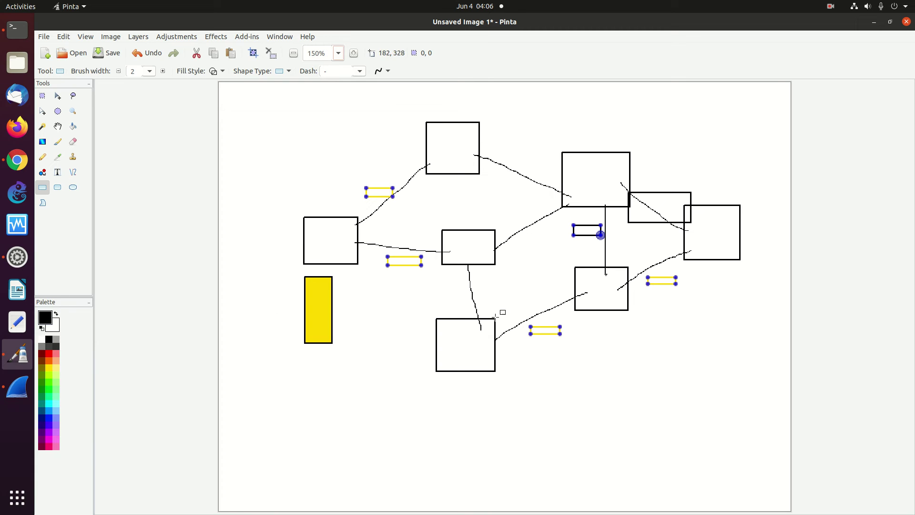
{"action": "mouse_move", "coordinate": [704, 276]}
{"action": "left_mouse_down"}
{"action": "mouse_move", "coordinate": [709, 346]}
{"action": "mouse_move", "coordinate": [740, 347]}
{"action": "mouse_move", "coordinate": [719, 336]}
{"action": "mouse_move", "coordinate": [738, 337]}
{"action": "mouse_move", "coordinate": [719, 339]}
{"action": "mouse_move", "coordinate": [729, 339]}
{"action": "left_mouse_up"}
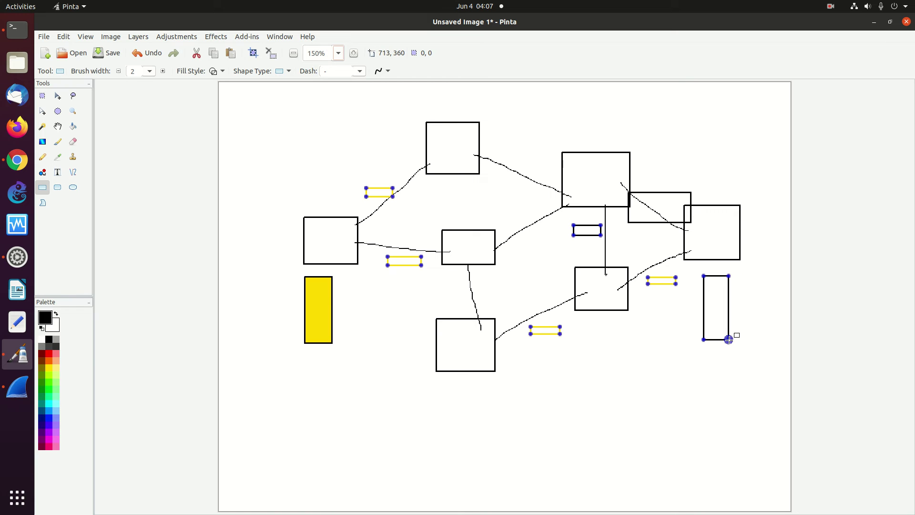
{"action": "left_click", "coordinate": [49, 370]}
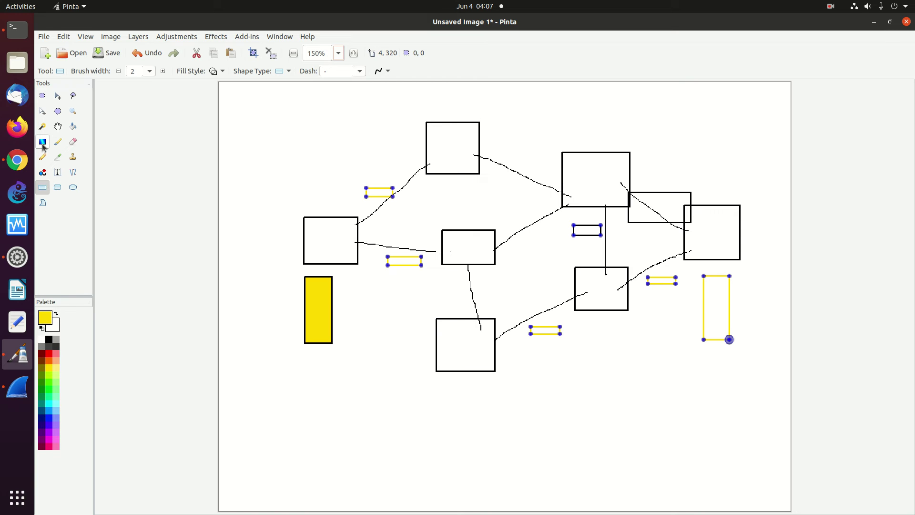
{"action": "left_click", "coordinate": [75, 129]}
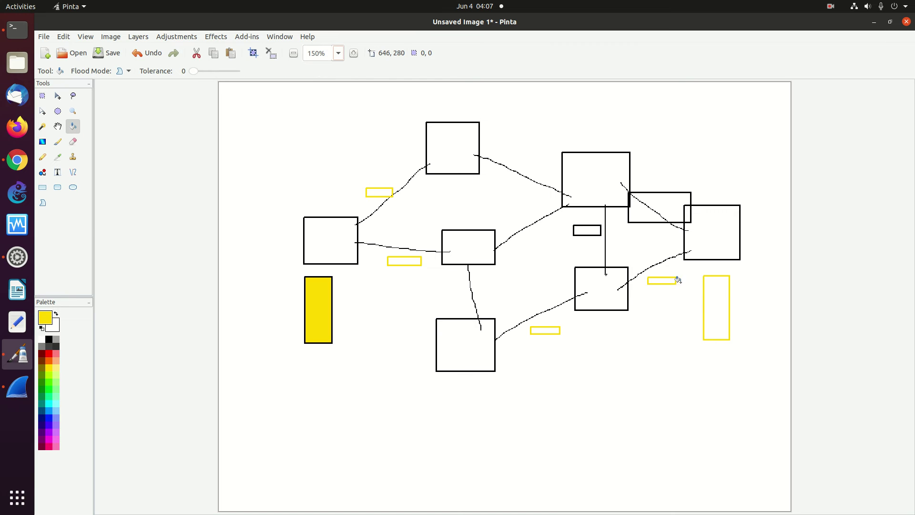
{"action": "left_click", "coordinate": [708, 290]}
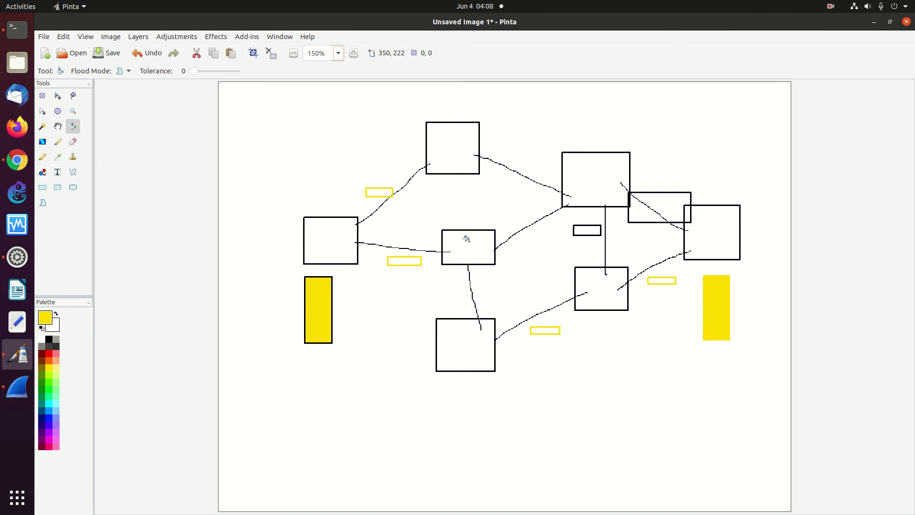
Switch to Wireshark, browse the packet list, and expand the SEQ/ACK analysis and Timestamps sections of packet 978's TCP details
{"action": "left_click", "coordinate": [18, 386]}
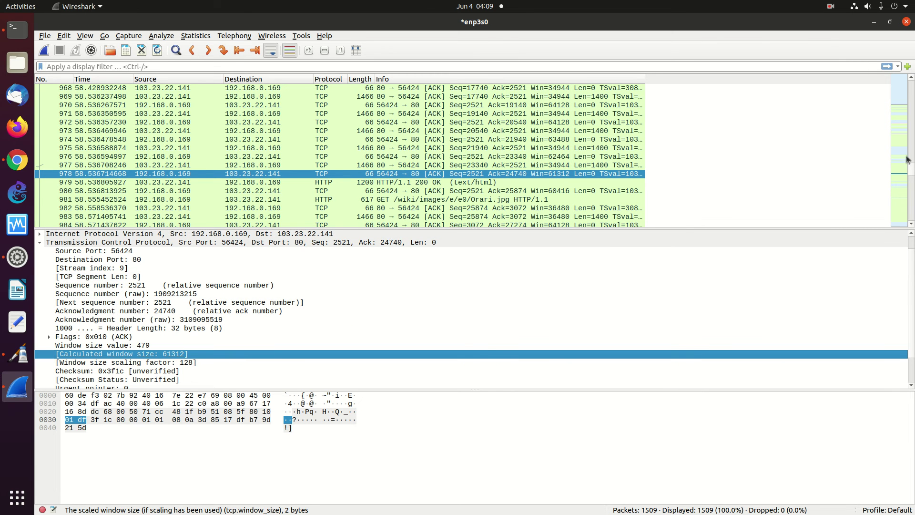
{"action": "scroll", "coordinate": [910, 164], "scroll_direction": "up", "scroll_amount": 11}
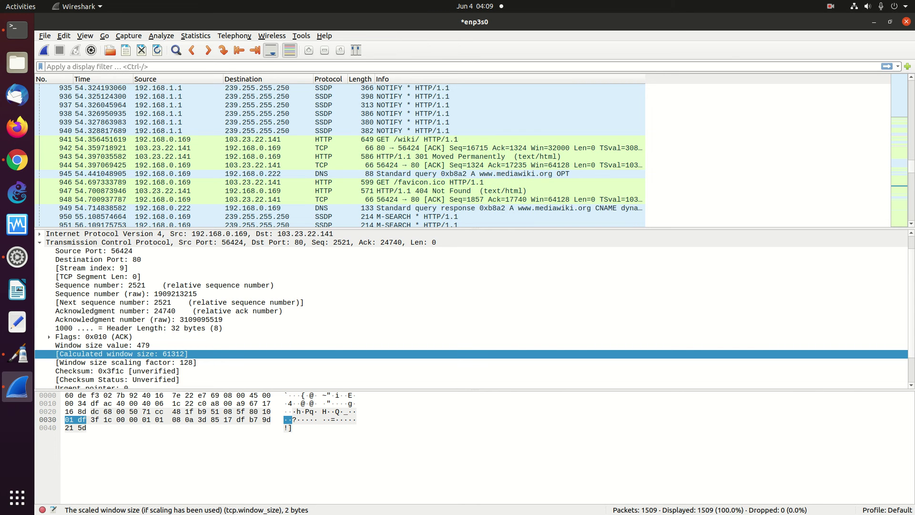
{"action": "left_click_drag", "start_coordinate": [910, 171], "coordinate": [908, 183]}
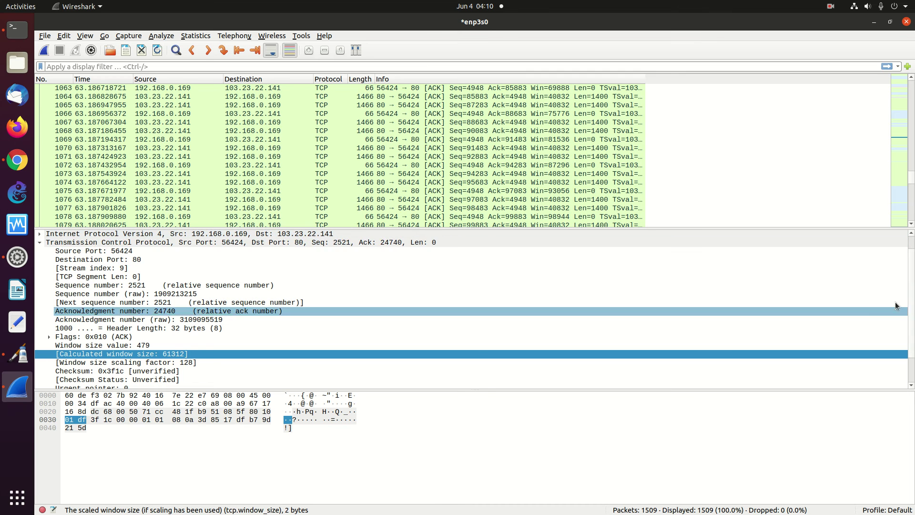
{"action": "scroll", "coordinate": [208, 296], "scroll_direction": "down", "scroll_amount": 2}
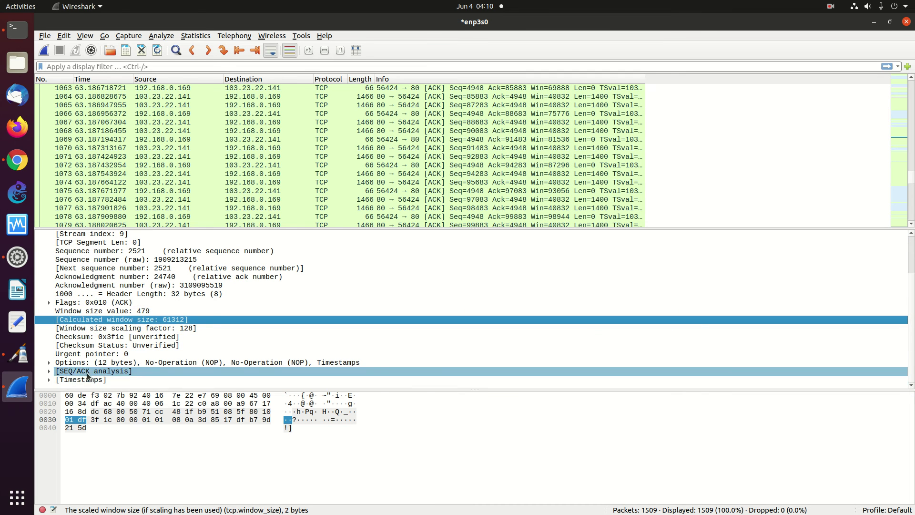
{"action": "left_click", "coordinate": [51, 370]}
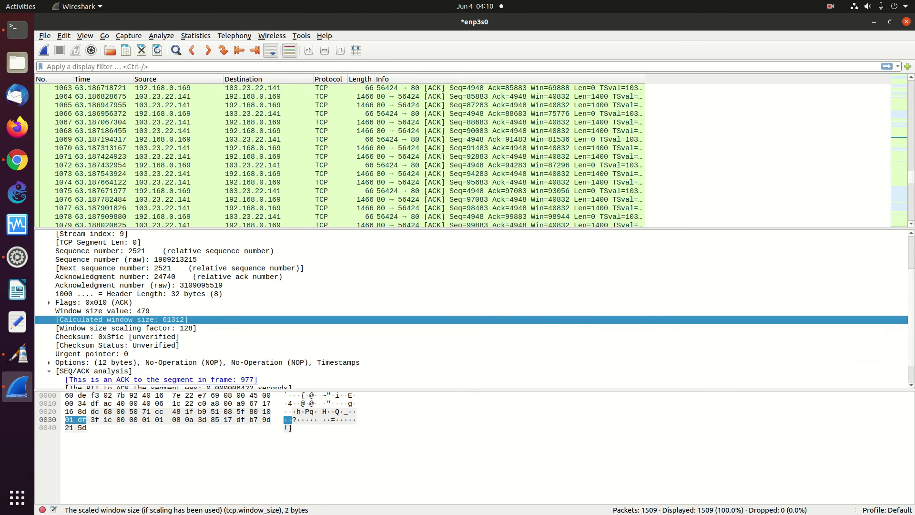
{"action": "scroll", "coordinate": [905, 310], "scroll_direction": "down", "scroll_amount": 1}
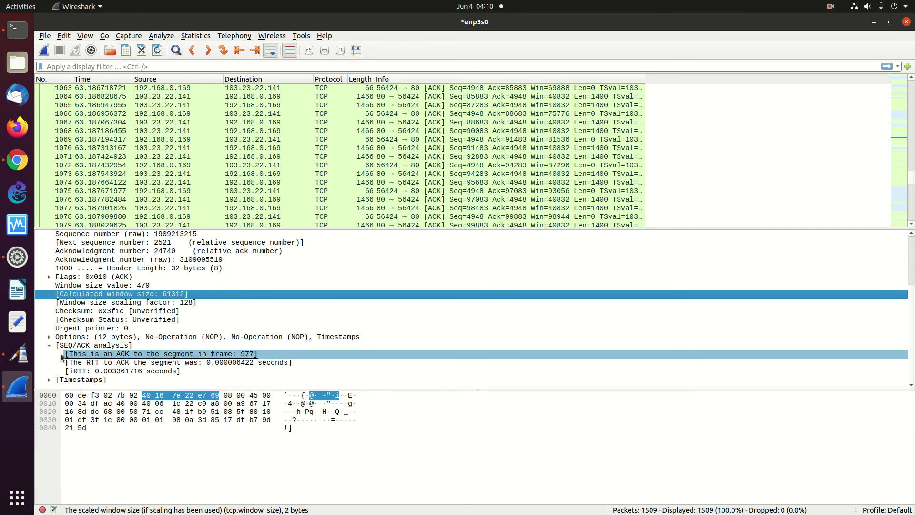
{"action": "left_click", "coordinate": [53, 378]}
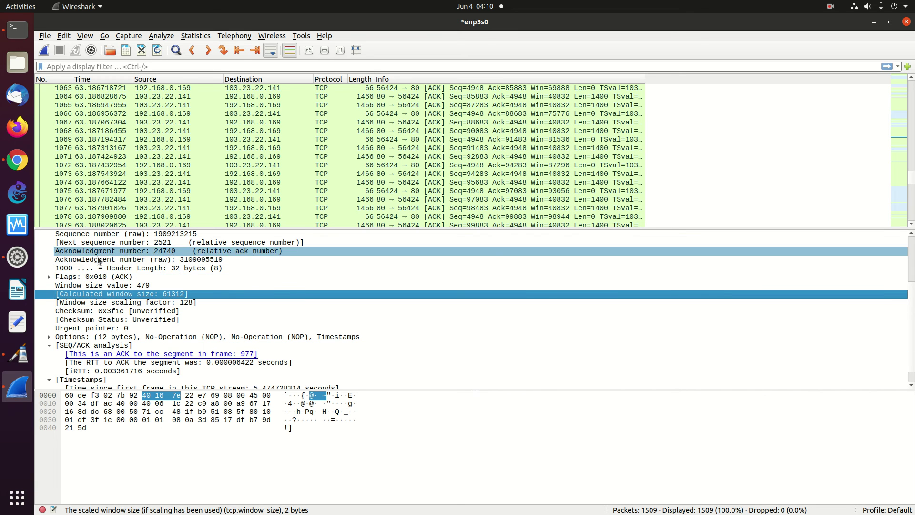
Review the multipath network drawing in Pinta and return to the Wireshark capture
{"action": "left_click", "coordinate": [18, 357]}
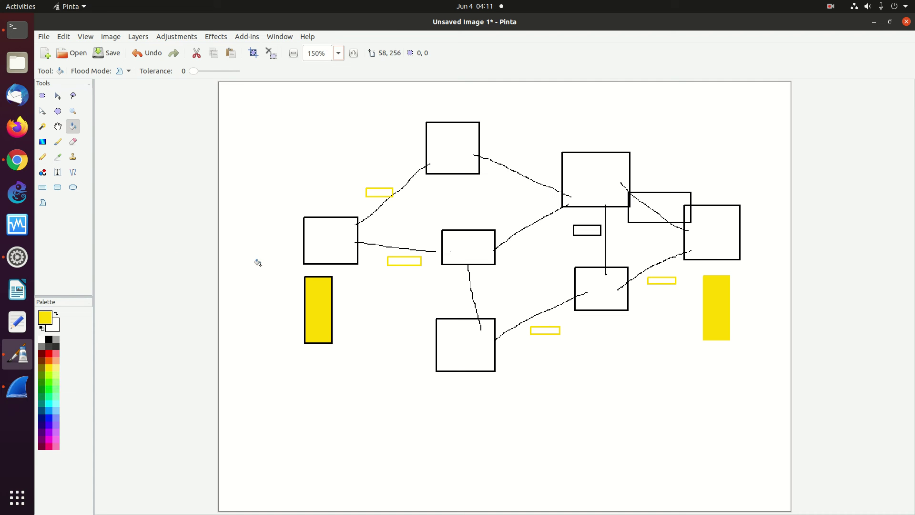
{"action": "left_click", "coordinate": [18, 386]}
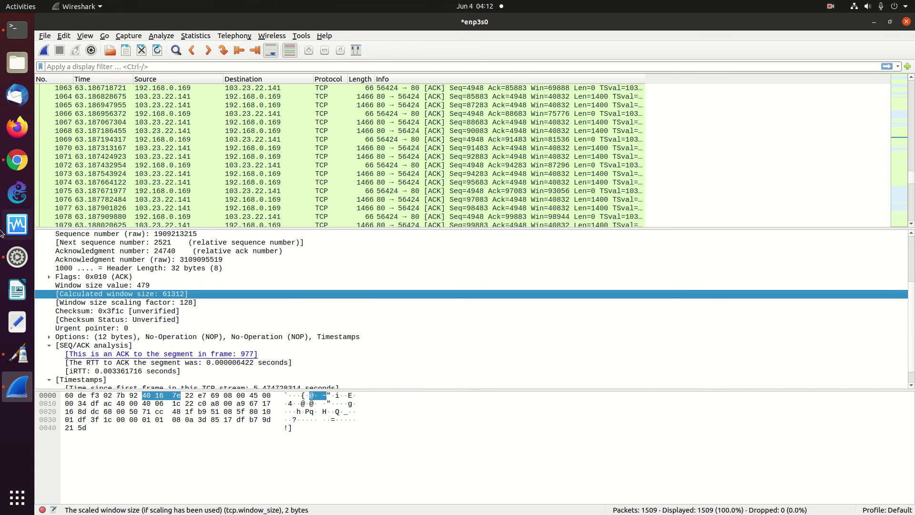
Switch to Chrome, search the web for "RFC TCP" in a new tab, and open the RFC 793 Transmission Control Protocol document
{"action": "left_click", "coordinate": [17, 160]}
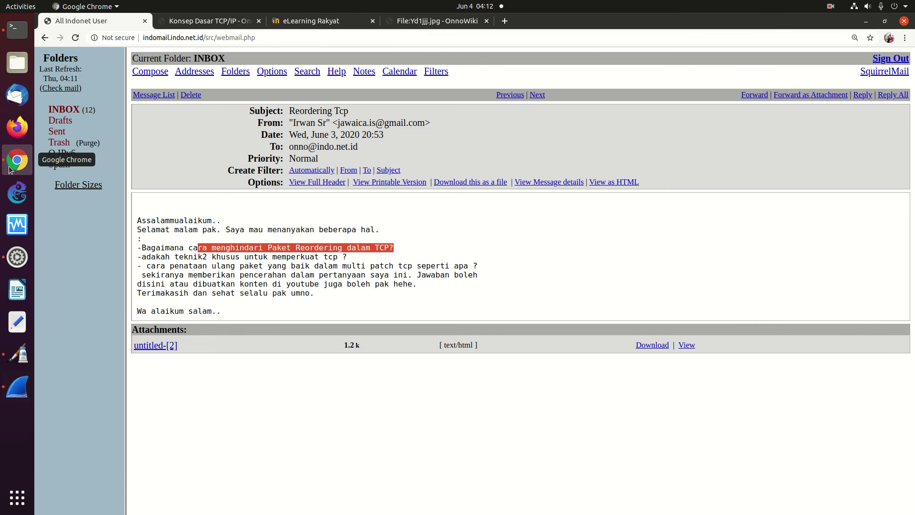
{"action": "left_click", "coordinate": [504, 20]}
{"action": "left_click", "coordinate": [416, 196]}
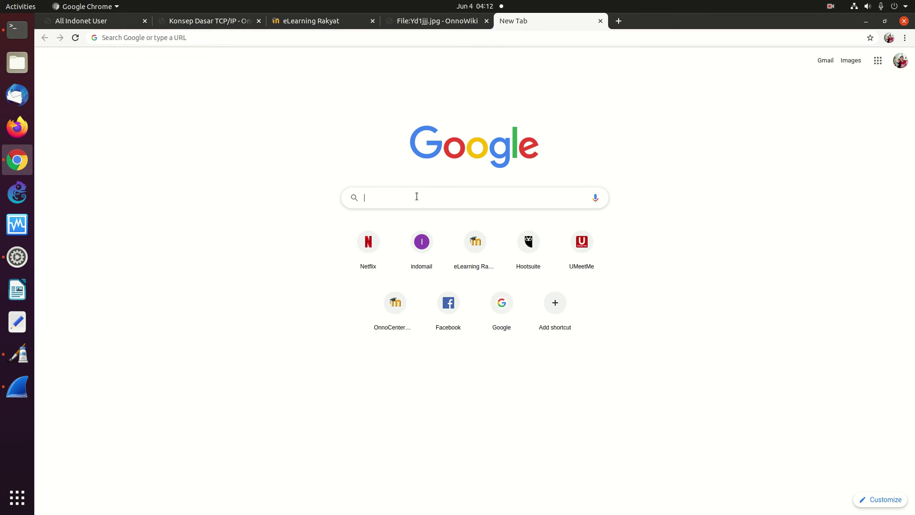
{"action": "type", "text": "RFC "}
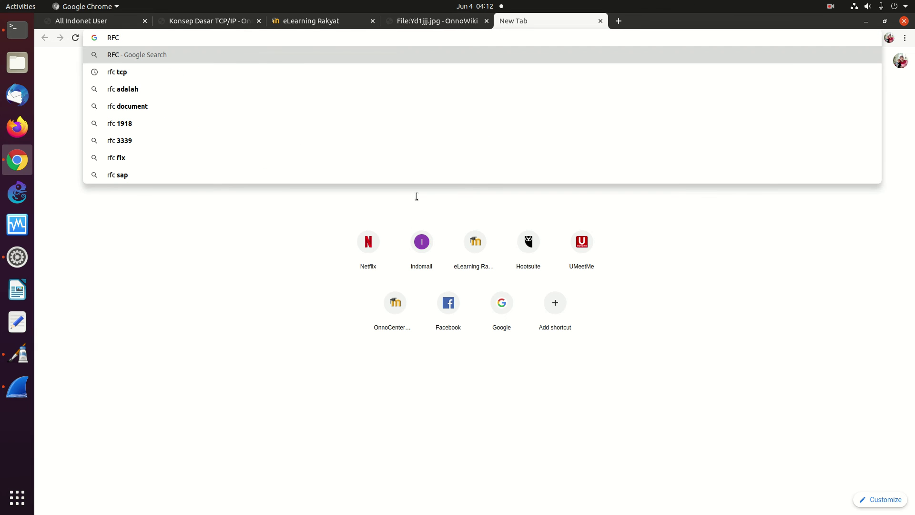
{"action": "type", "text": "TCP"}
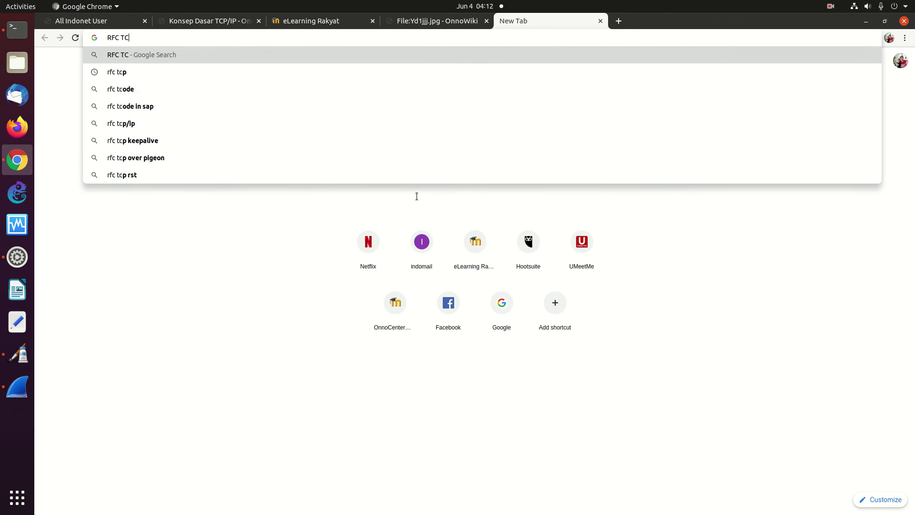
{"action": "key", "text": "Return"}
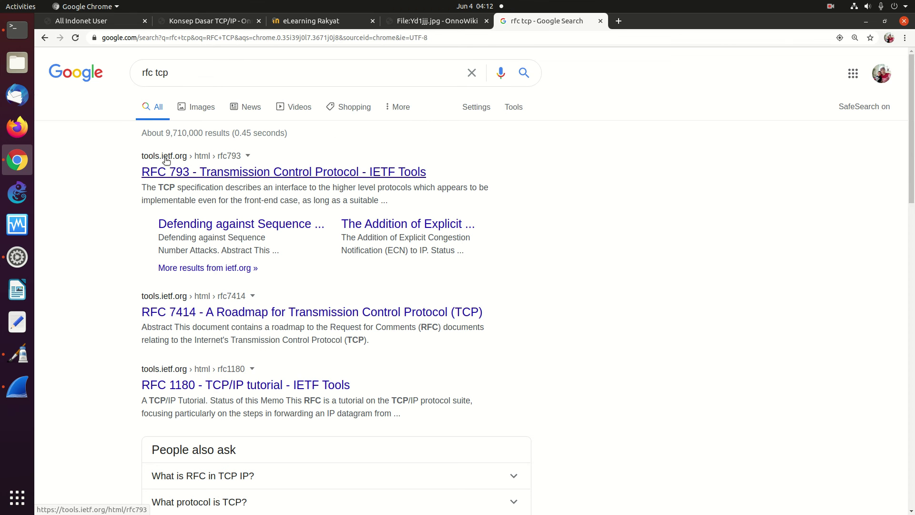
{"action": "left_click", "coordinate": [178, 175]}
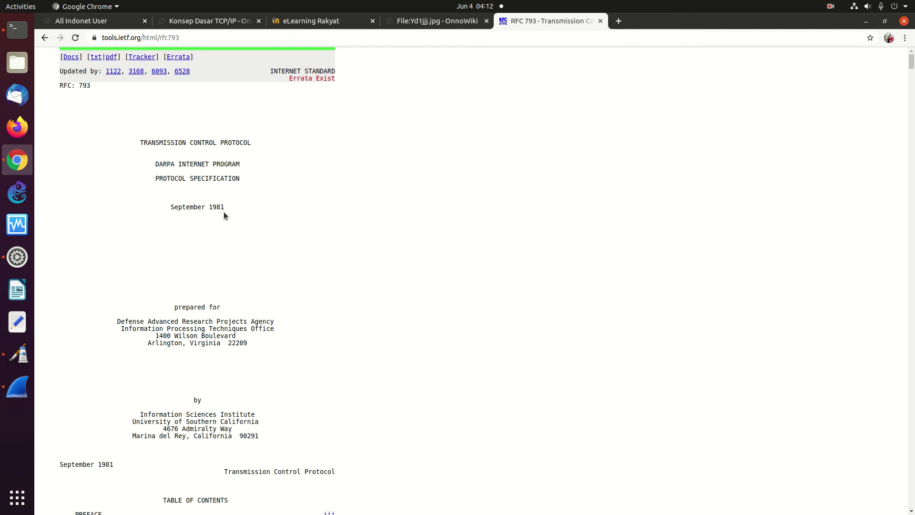
Go to section 3.1 Header Format on page 15 of RFC 793 and read the TCP header field descriptions on page 16
{"action": "scroll", "coordinate": [224, 213], "scroll_direction": "down", "scroll_amount": 4}
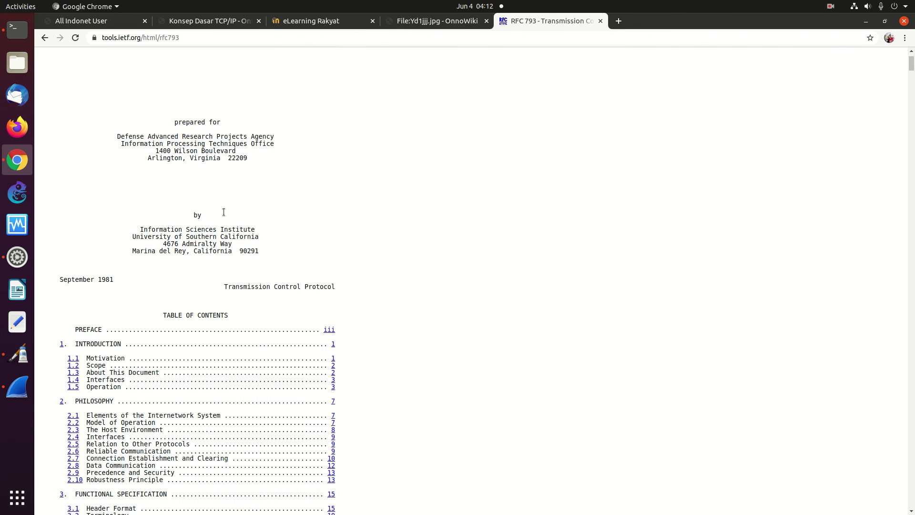
{"action": "scroll", "coordinate": [224, 212], "scroll_direction": "down", "scroll_amount": 5}
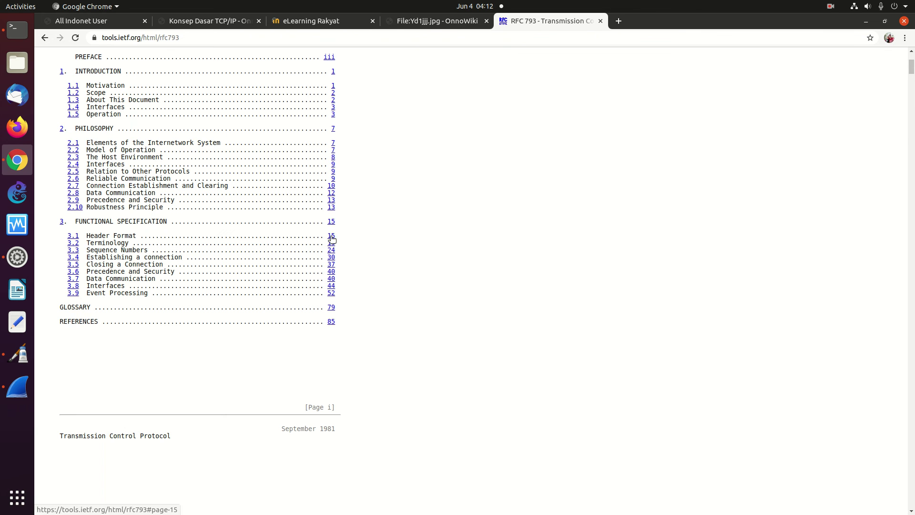
{"action": "left_click", "coordinate": [331, 236]}
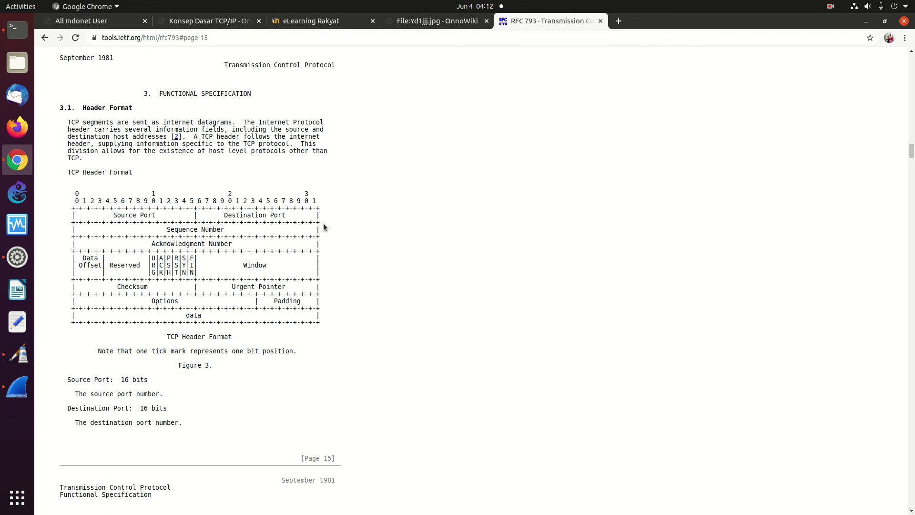
{"action": "key", "text": "Page_Down"}
{"action": "key", "text": "Page_Down"}
{"action": "key", "text": "Page_Up"}
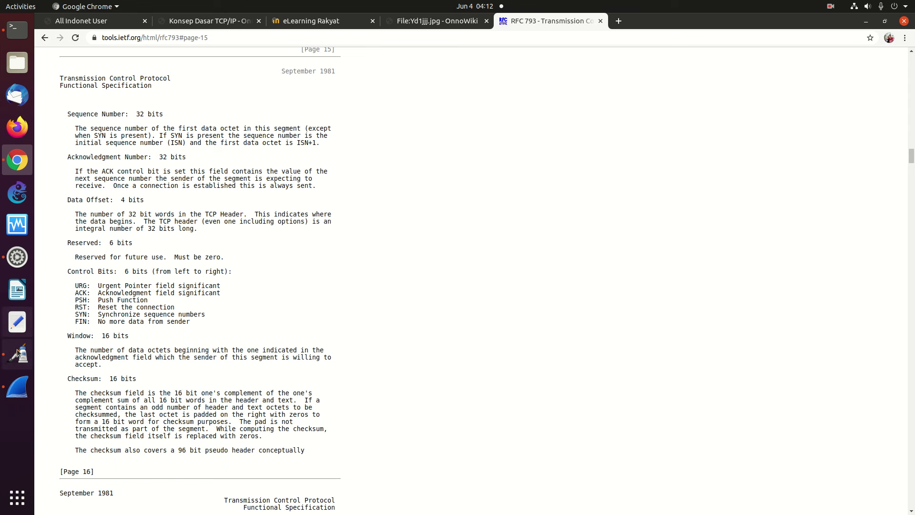
Compare earlier packets in the Wireshark capture and packet 978's window fields with the RFC 793 header field definitions
{"action": "left_click", "coordinate": [18, 386]}
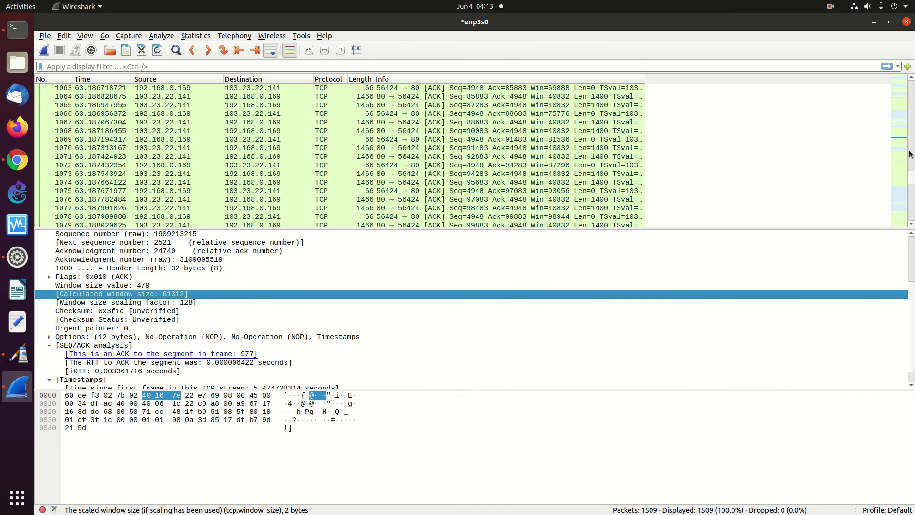
{"action": "left_click_drag", "start_coordinate": [912, 178], "coordinate": [912, 158]}
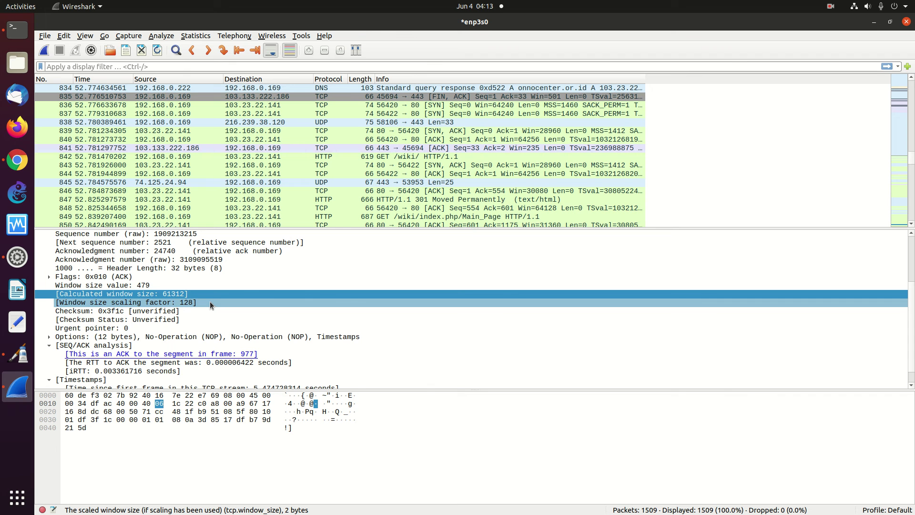
{"action": "left_click", "coordinate": [18, 164]}
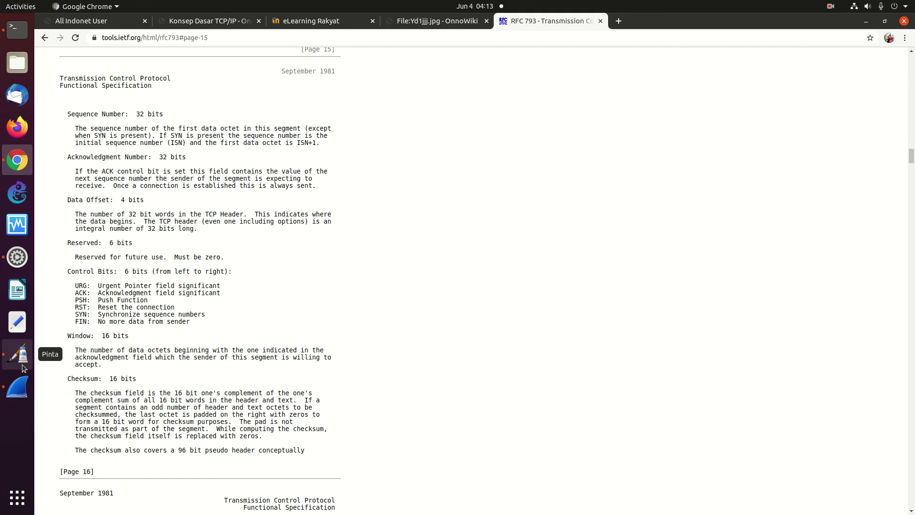
{"action": "left_click", "coordinate": [17, 386]}
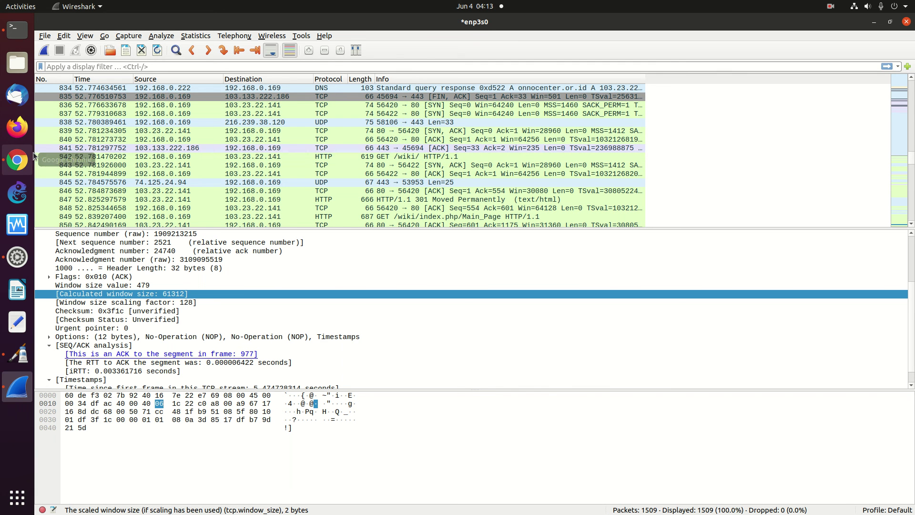
Switch to Chrome, search the web for "KA9Q NOS" in a new tab, and open the Wikipedia article on KA9Q
{"action": "left_click", "coordinate": [17, 160]}
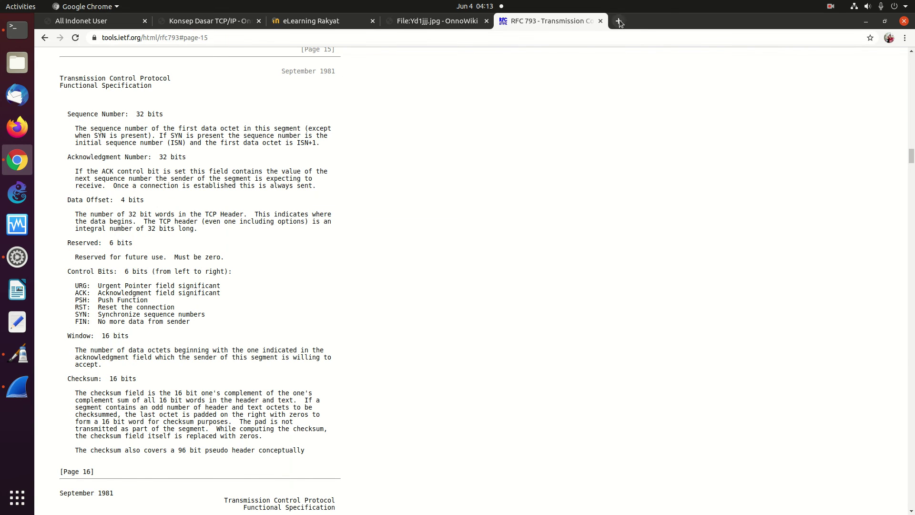
{"action": "left_click", "coordinate": [618, 21]}
{"action": "left_click", "coordinate": [411, 197]}
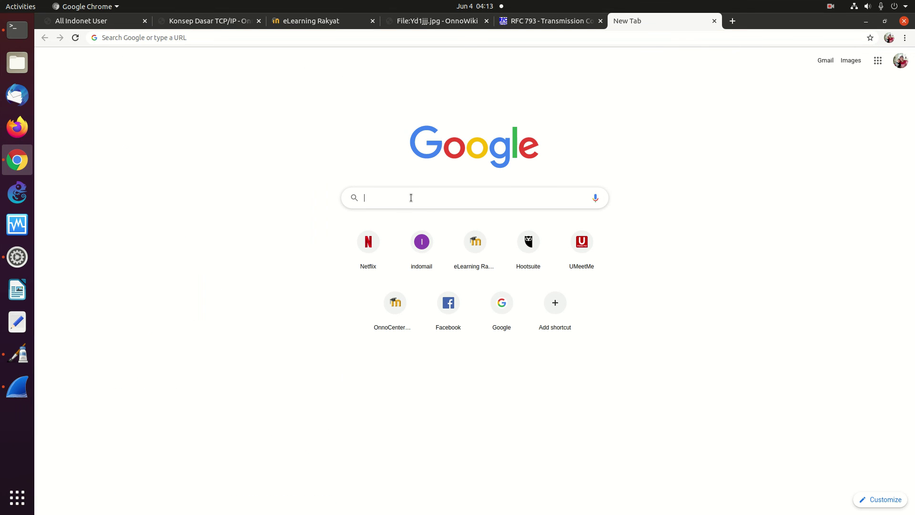
{"action": "type", "text": "KA9Q NOS"}
{"action": "key", "text": "Return"}
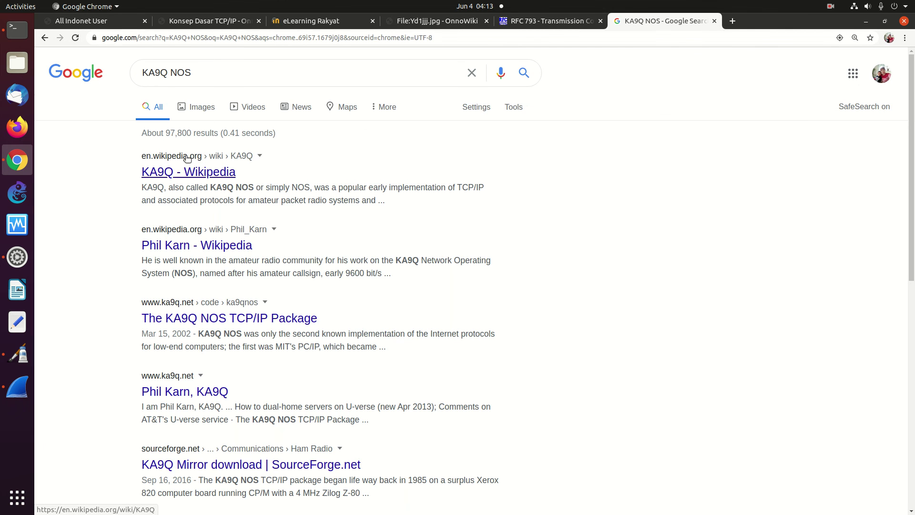
{"action": "left_click", "coordinate": [186, 159]}
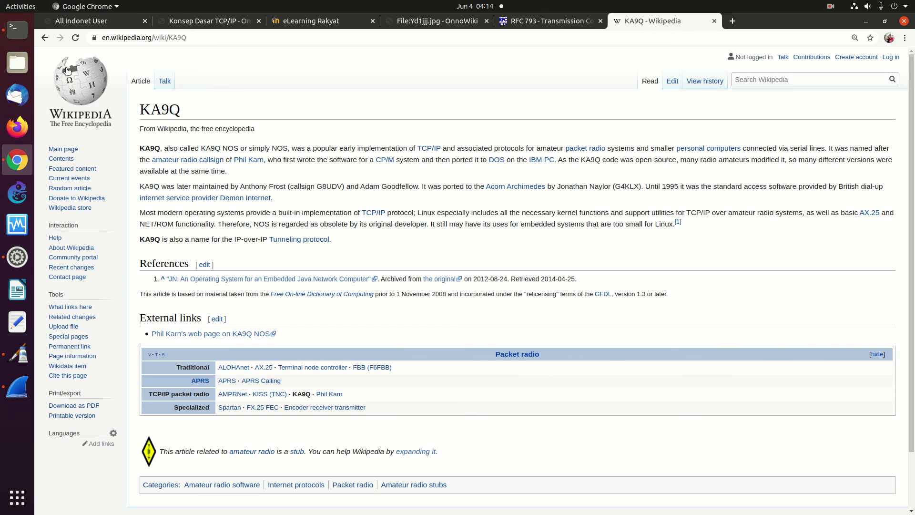
{"action": "left_click", "coordinate": [45, 38]}
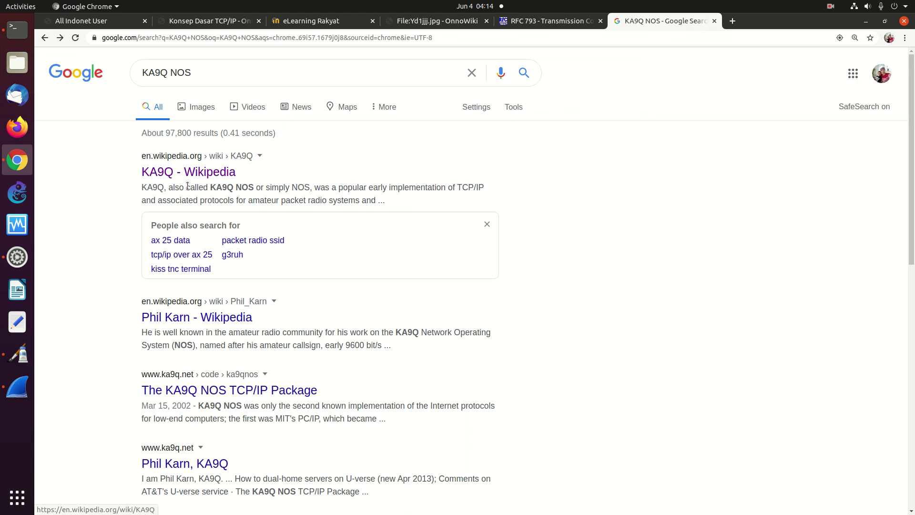
{"action": "left_click", "coordinate": [203, 172]}
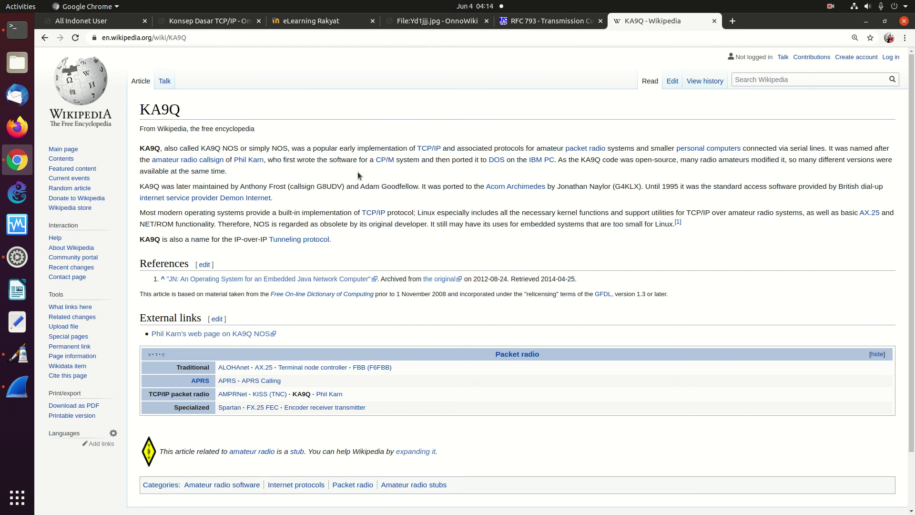
{"action": "mouse_move", "coordinate": [377, 164]}
Review the multipath network drawing in Pinta, switch to Wireshark, and select packet 1321 to examine its TCP window and acknowledgment details
{"action": "left_click", "coordinate": [19, 364]}
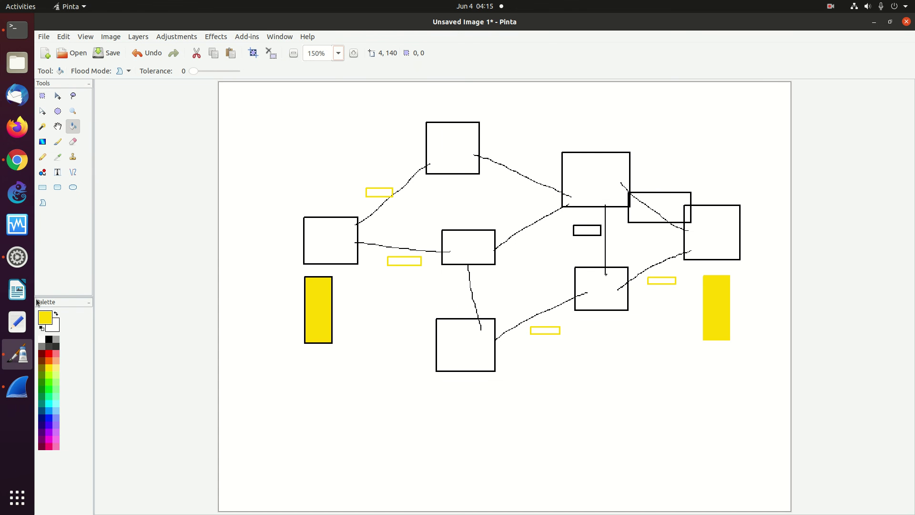
{"action": "left_click", "coordinate": [18, 387]}
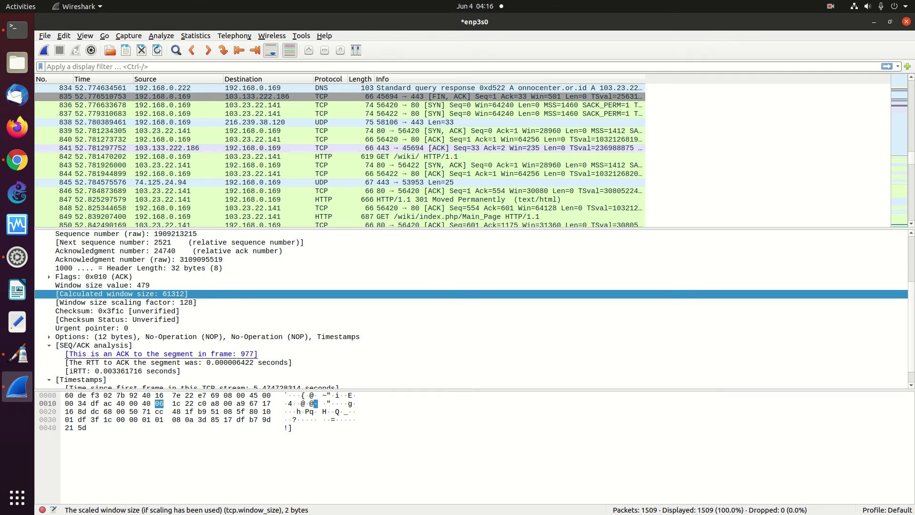
{"action": "left_click_drag", "start_coordinate": [912, 160], "coordinate": [902, 199]}
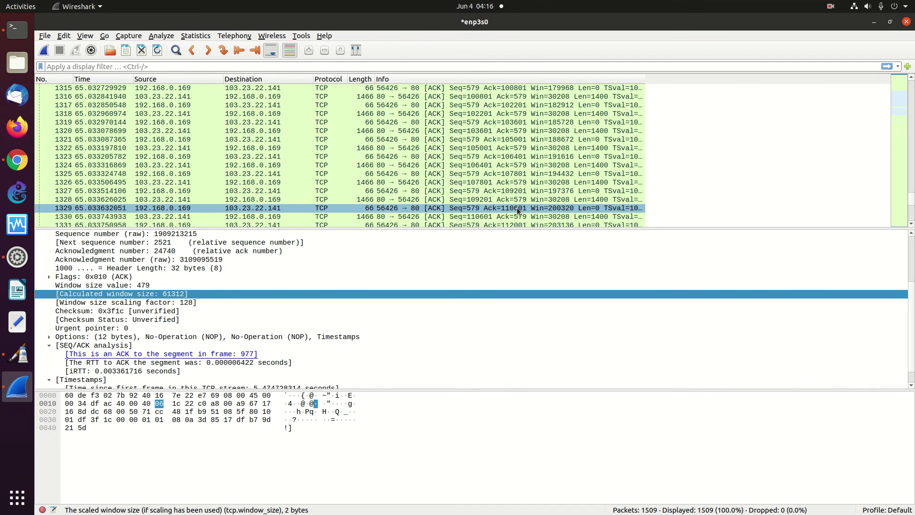
{"action": "left_click", "coordinate": [290, 140]}
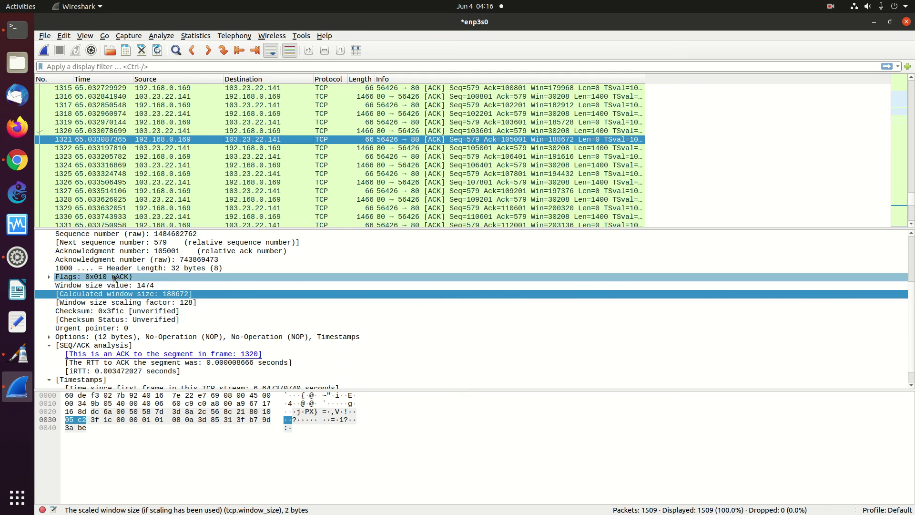
{"action": "left_click", "coordinate": [830, 7]}
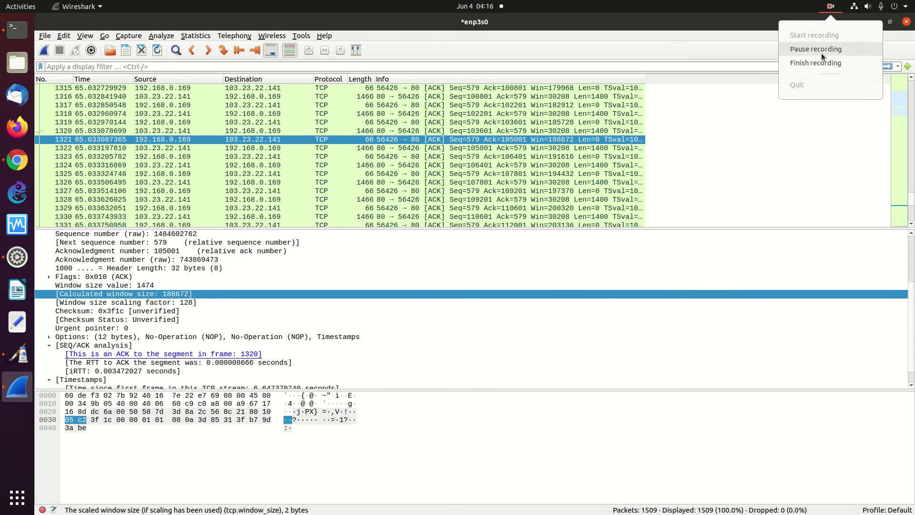